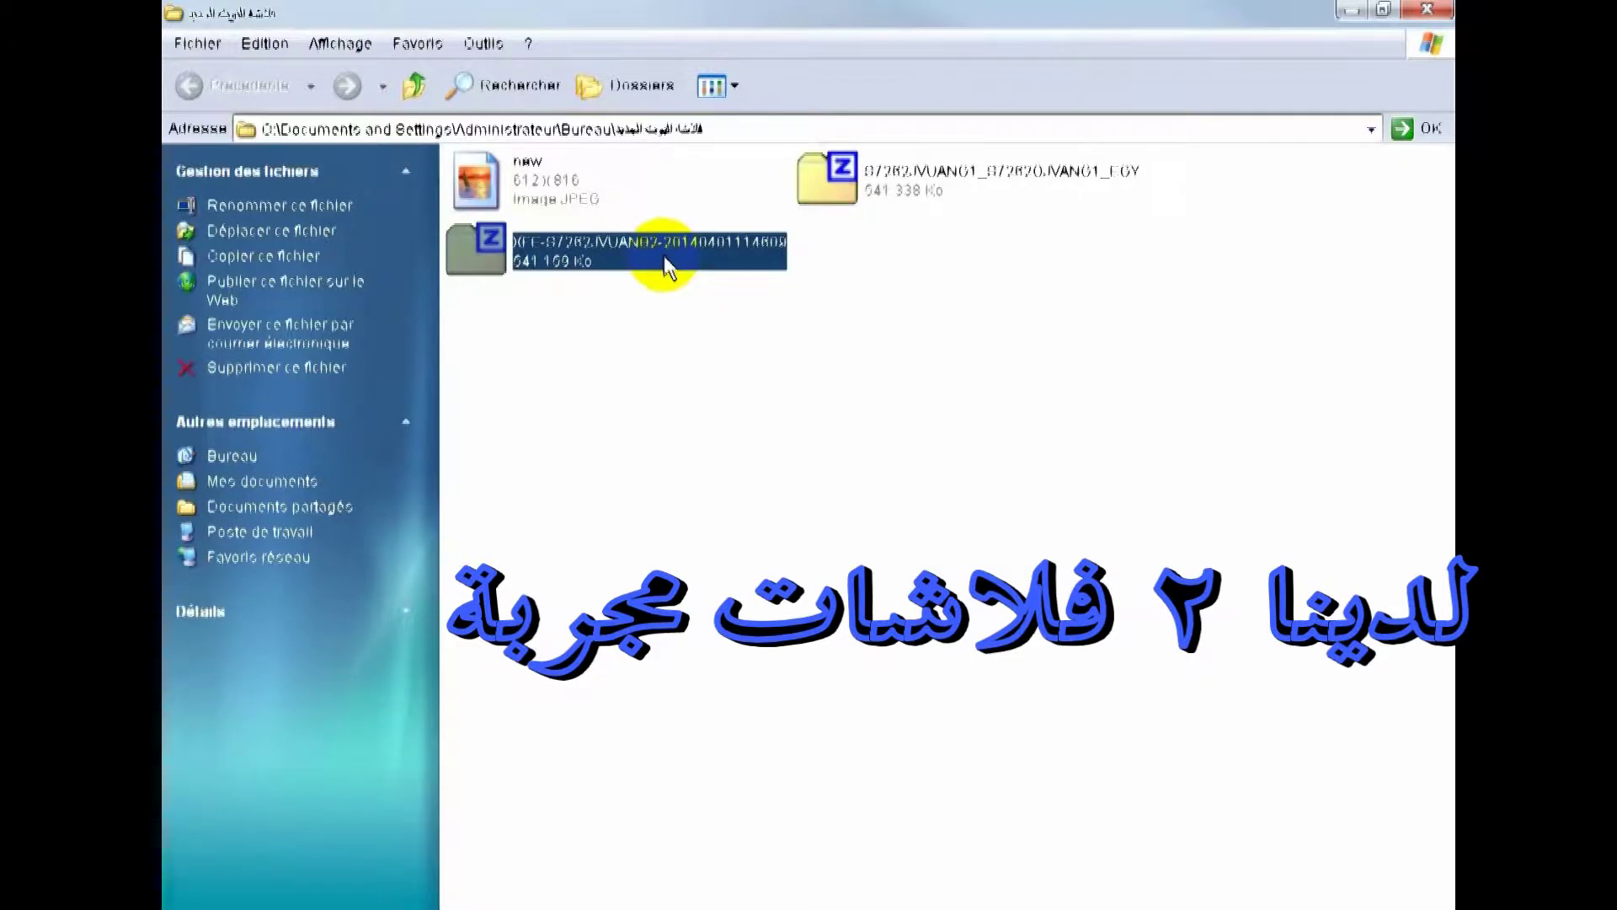
- View the "new" boot screen photo in the new-boot firmware folder, and close the photo and the folder
{"action": "double_click", "coordinate": [508, 194]}
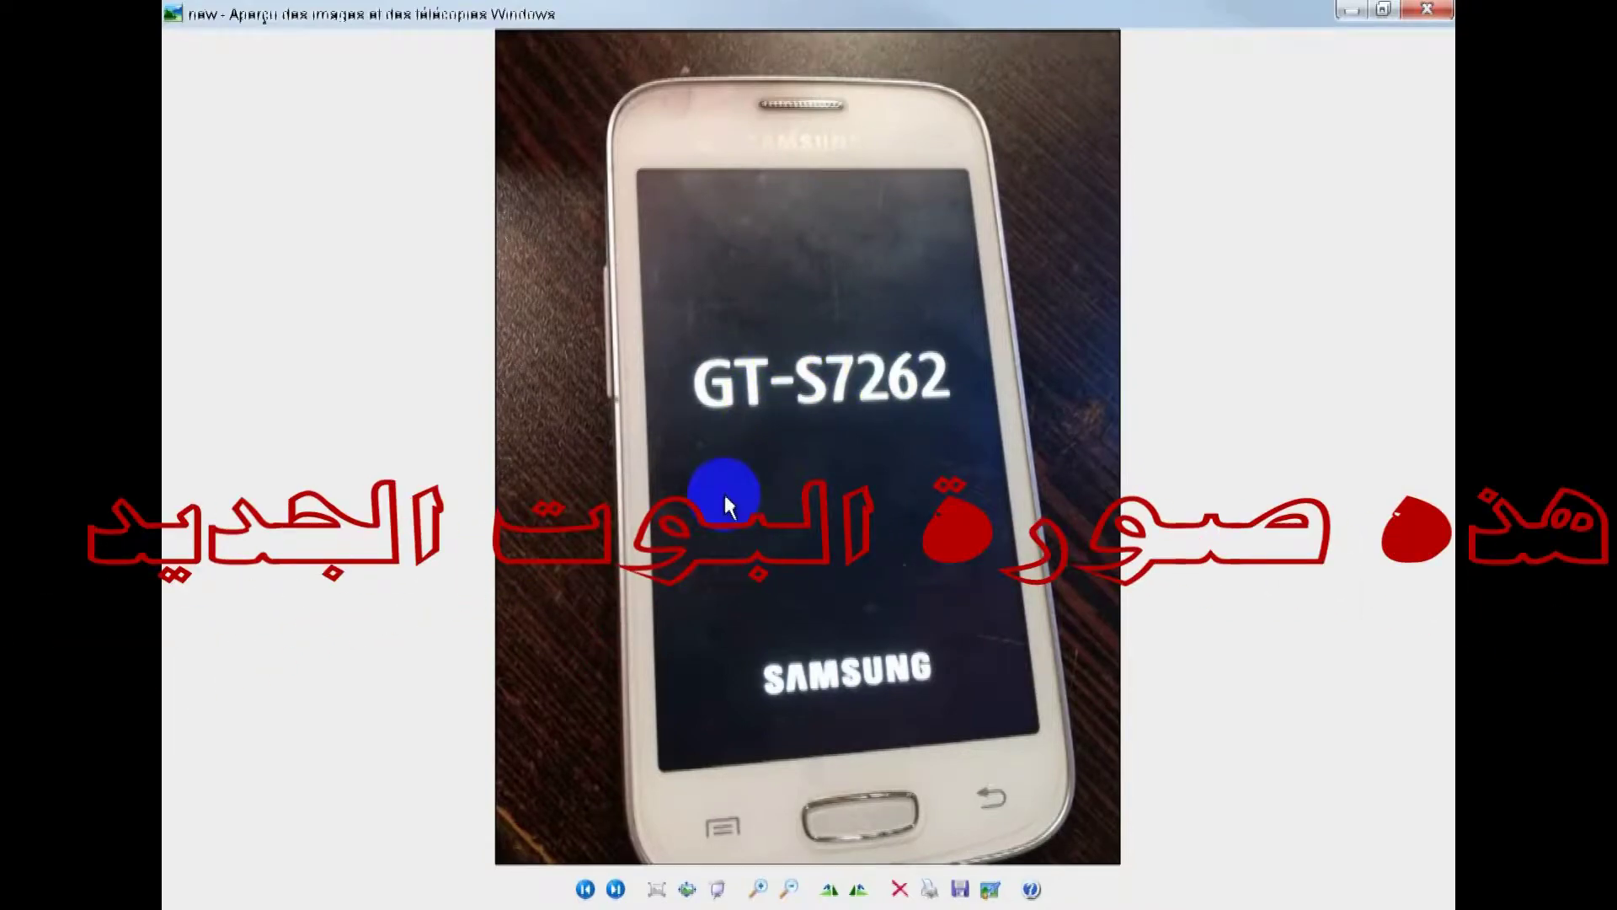
{"action": "left_click", "coordinate": [1427, 10]}
{"action": "left_click", "coordinate": [1017, 539]}
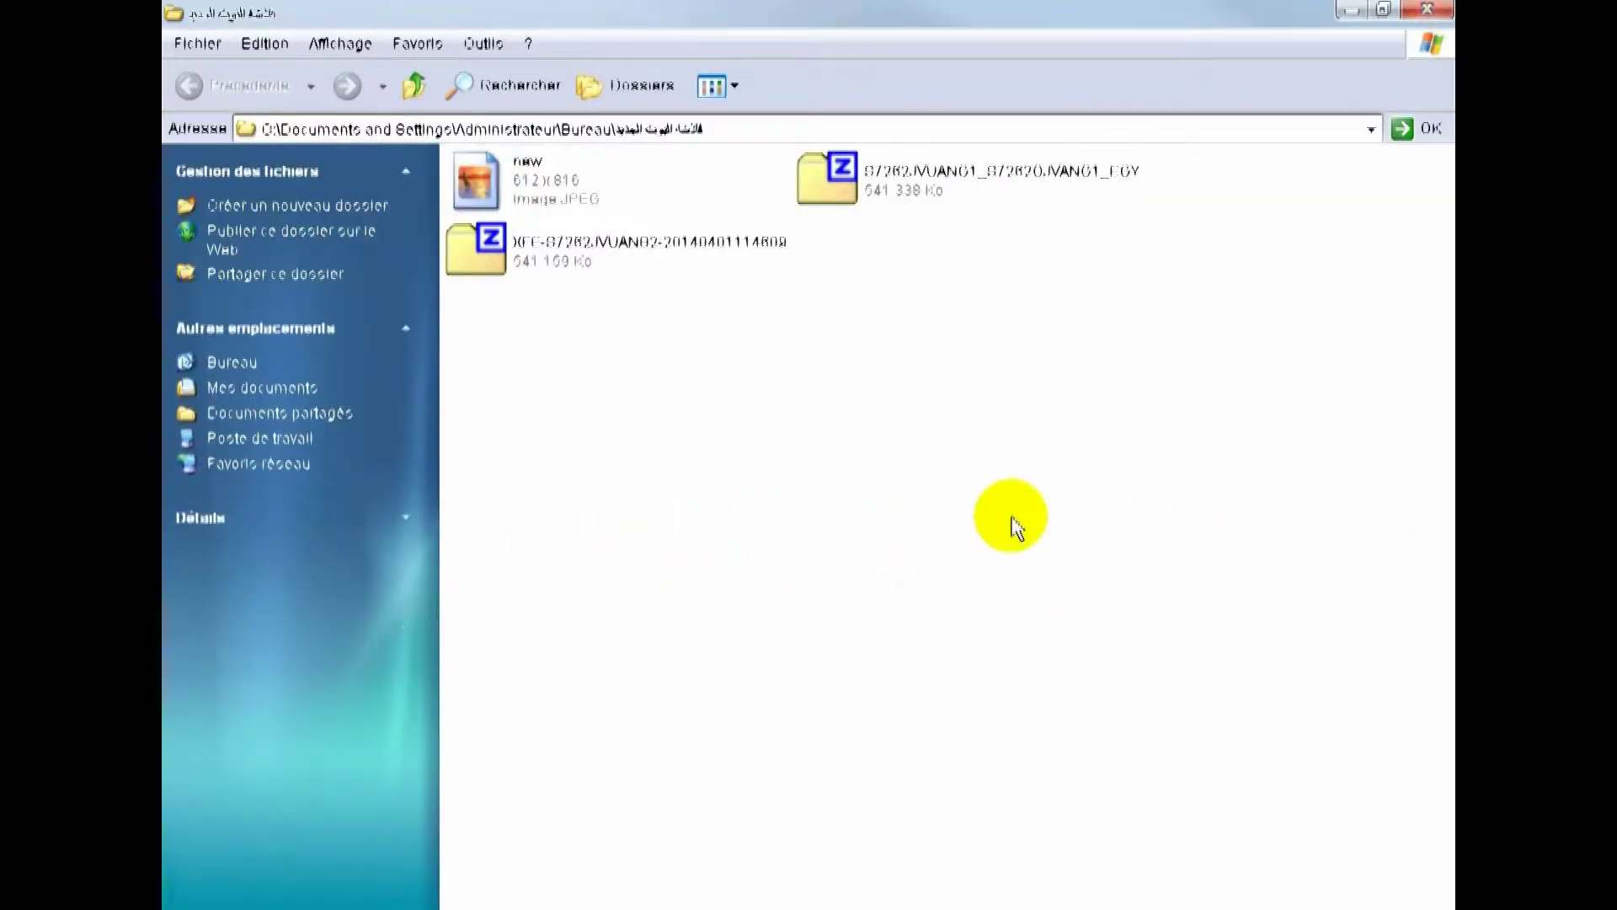
{"action": "left_click", "coordinate": [1433, 11]}
- Open the old-boot firmware folder "فلاشة البوت القديم" on the desktop and view its "old boot" photo
{"action": "left_click", "coordinate": [453, 353]}
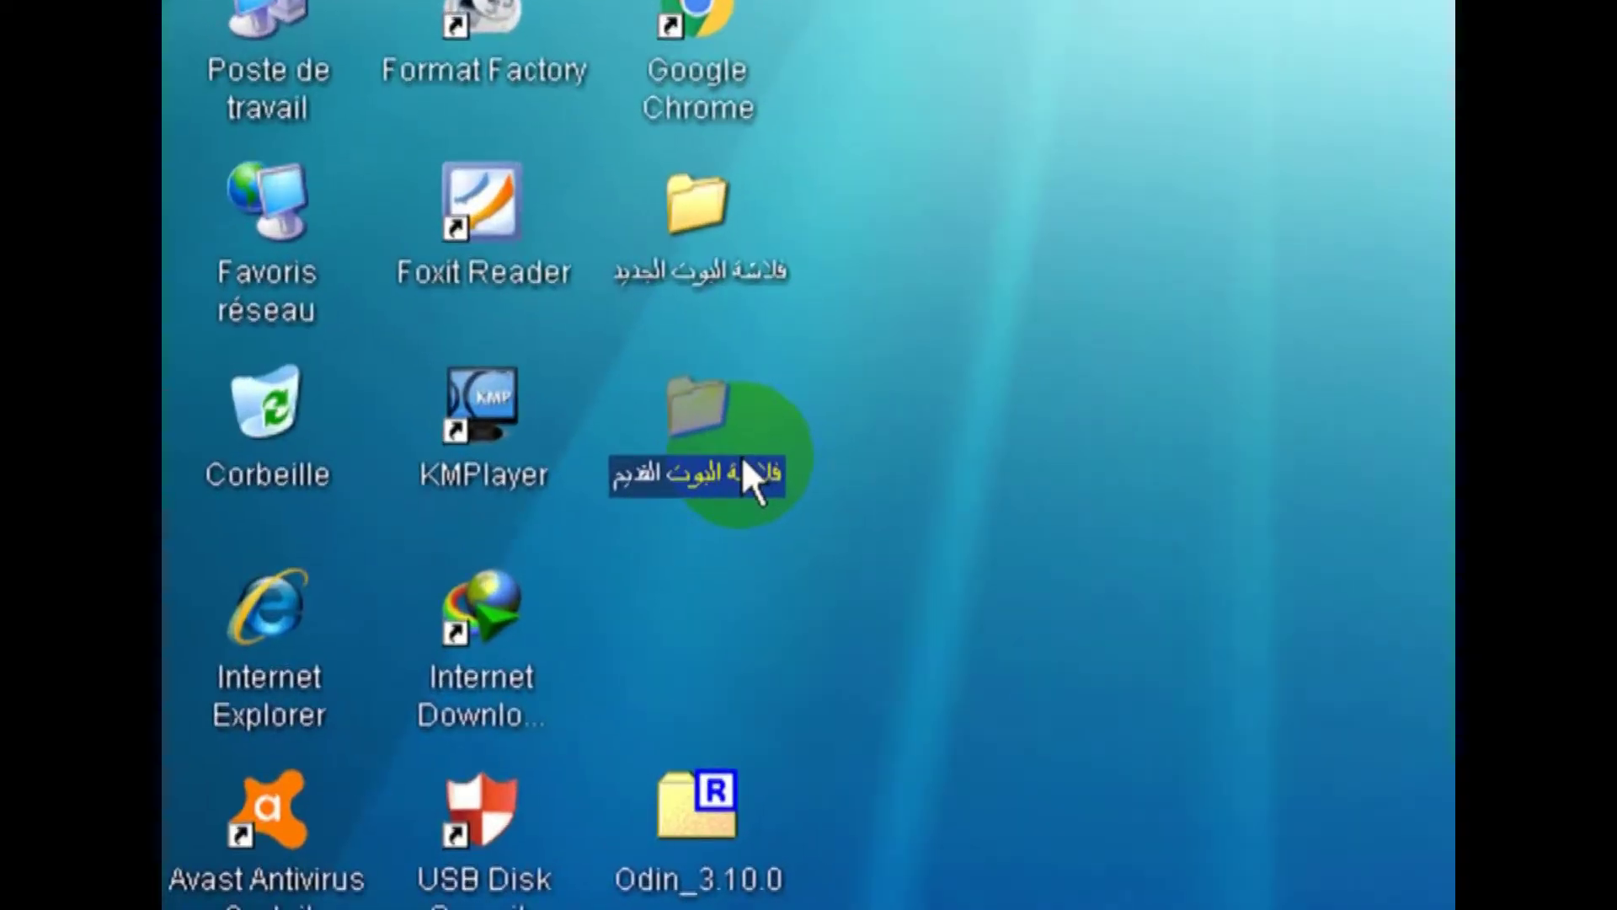
{"action": "left_click", "coordinate": [674, 453], "text": "ctrl"}
{"action": "double_click", "coordinate": [674, 453]}
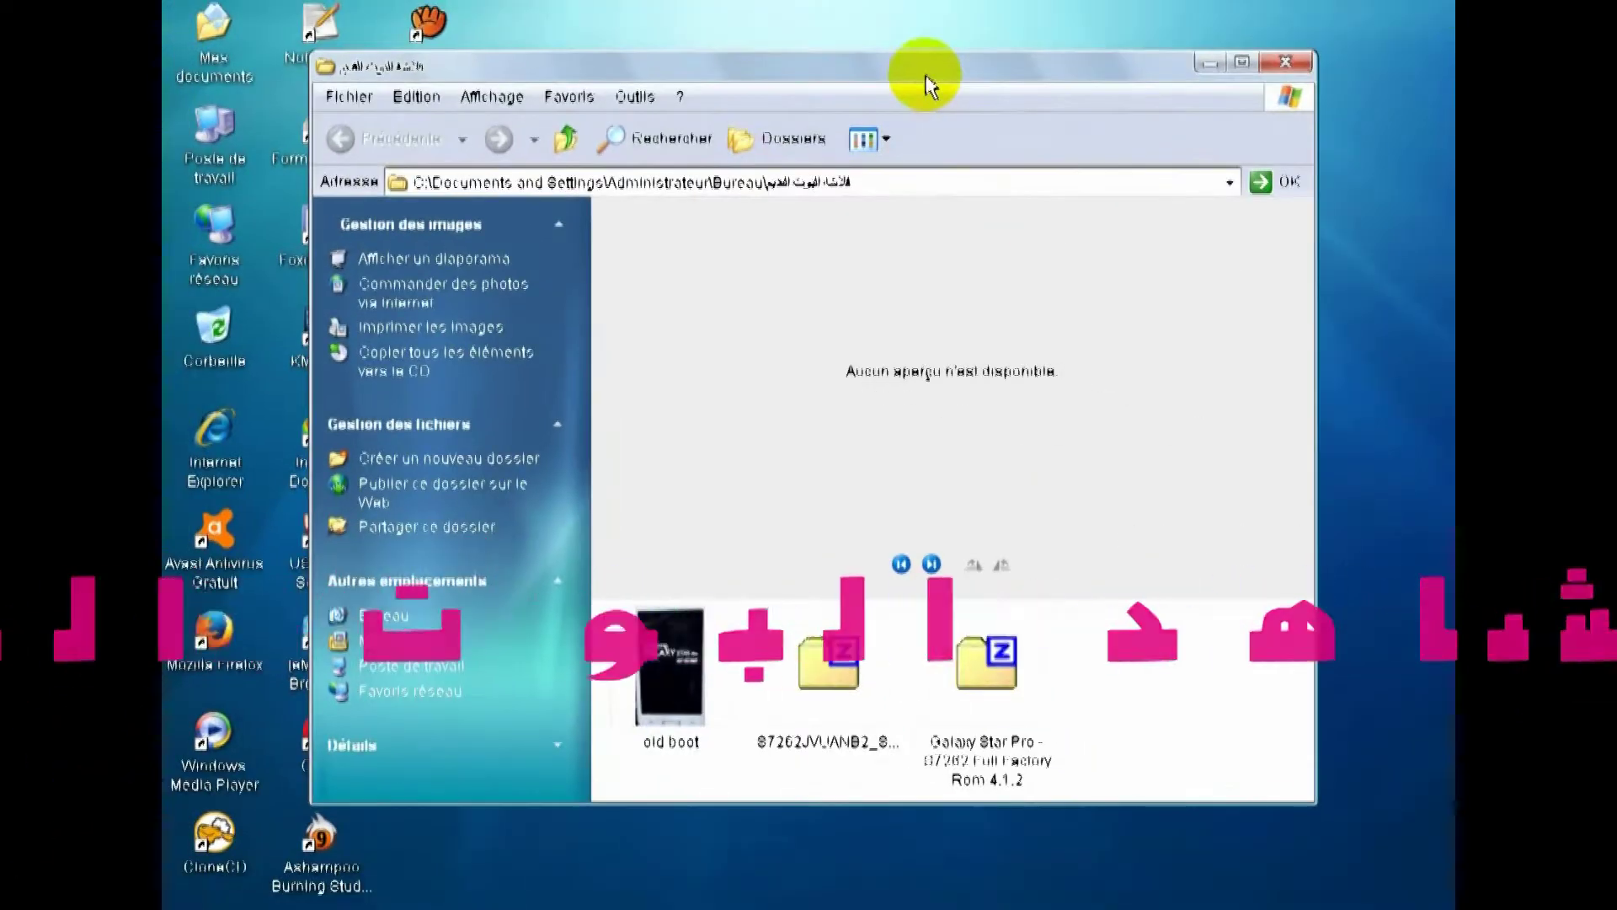
{"action": "double_click", "coordinate": [924, 76]}
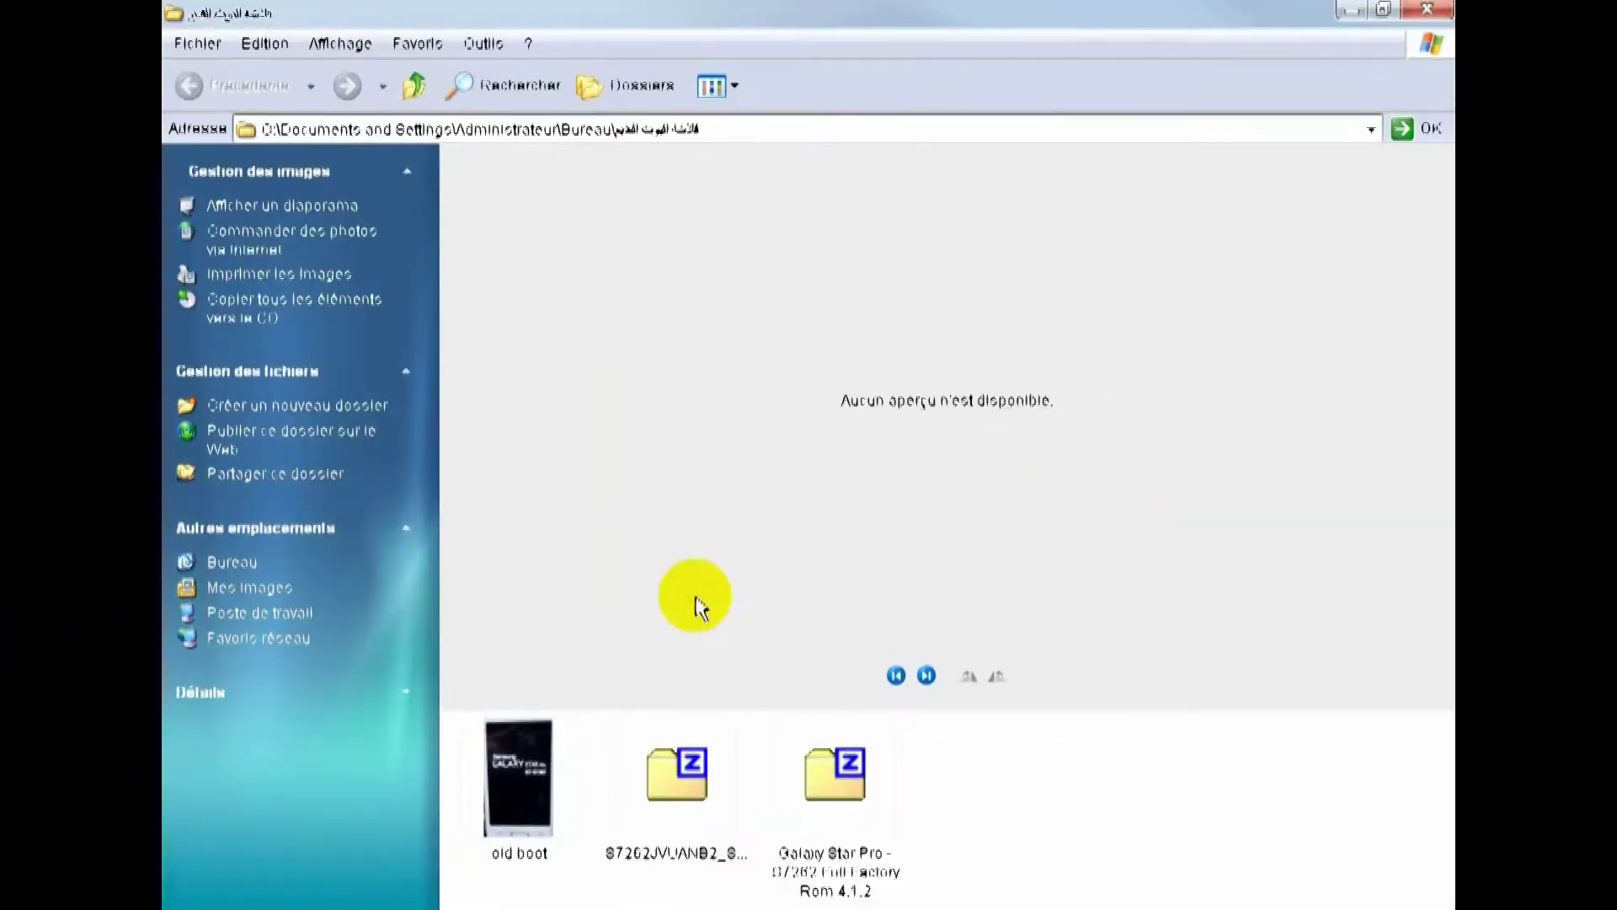
{"action": "double_click", "coordinate": [536, 770]}
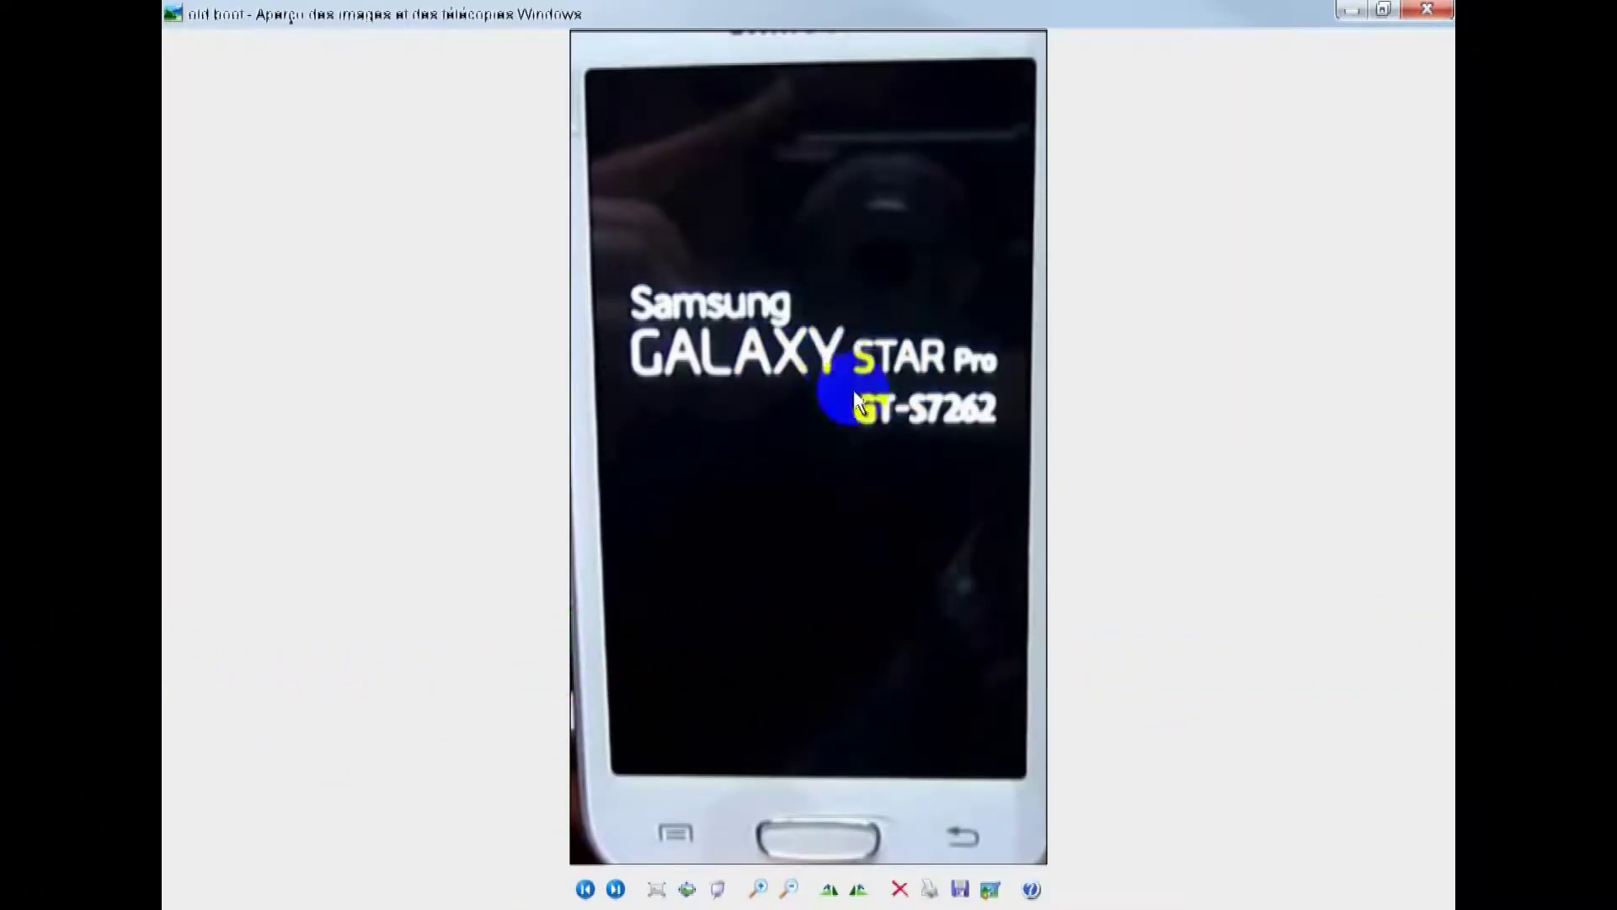
{"action": "left_click", "coordinate": [1443, 19]}
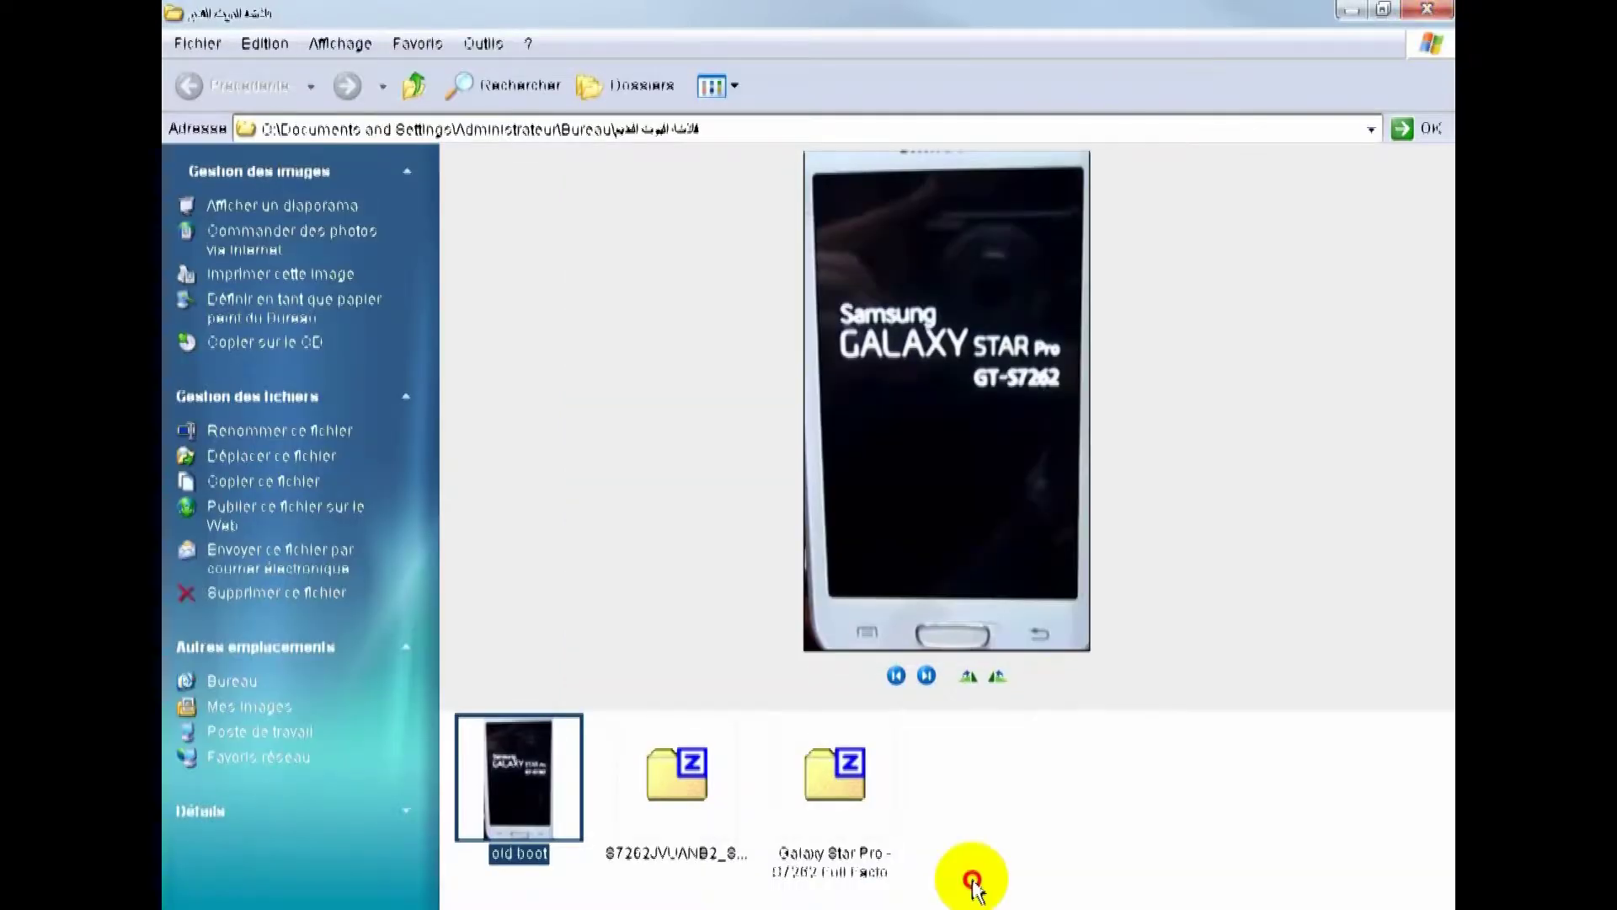
- Check the two firmware archives in the old-boot folder and close the folder
{"action": "left_click", "coordinate": [845, 834]}
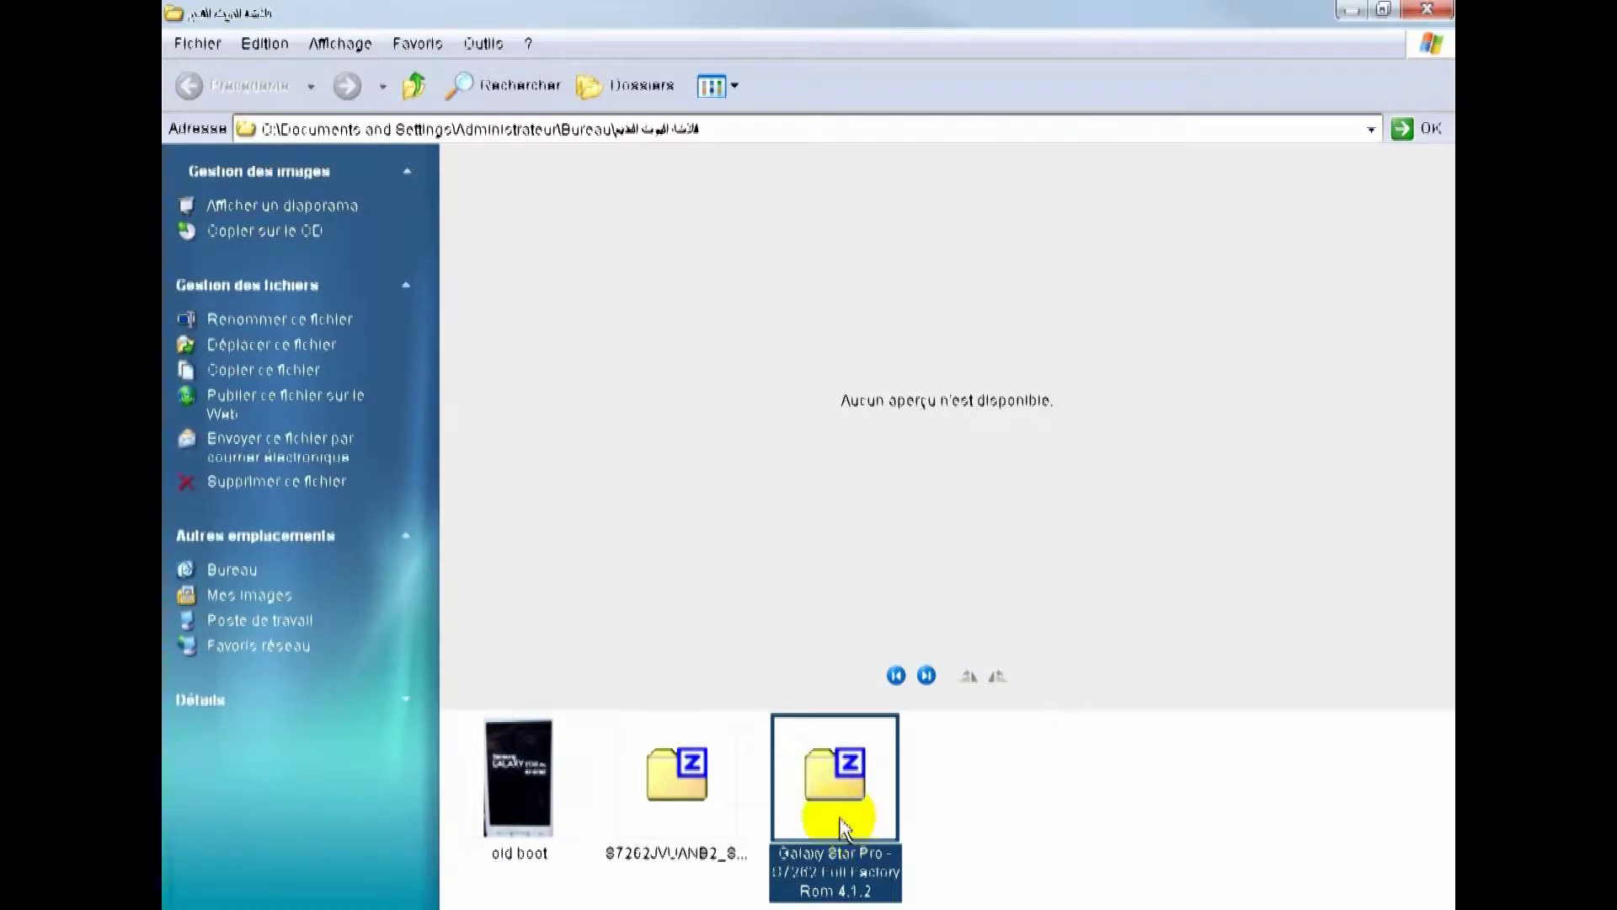
{"action": "left_click", "coordinate": [696, 829]}
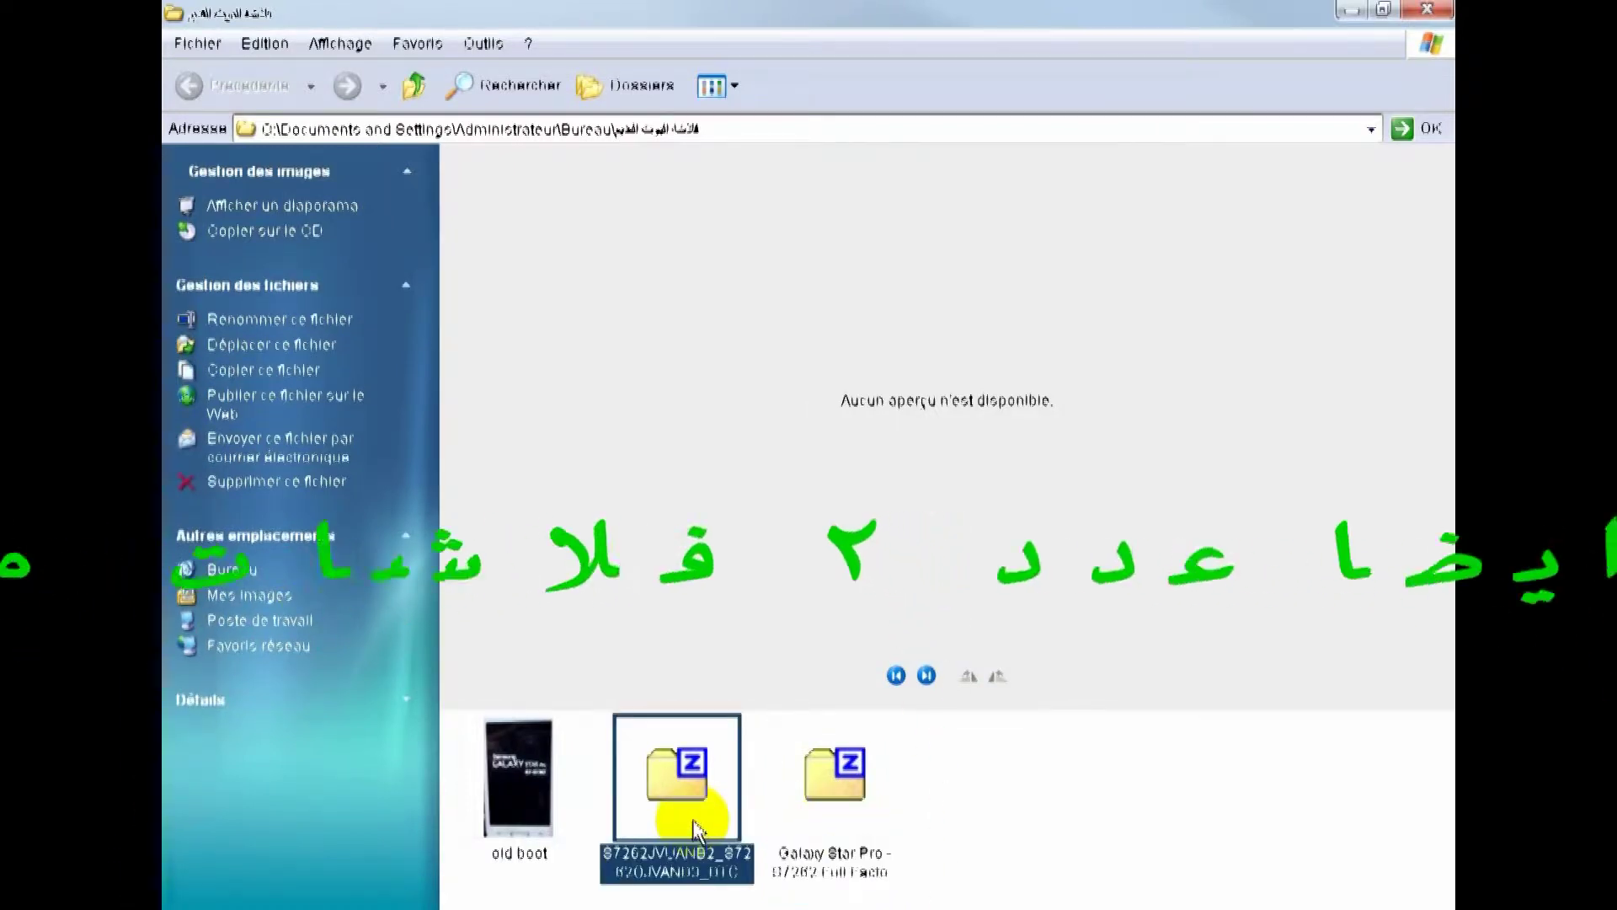
{"action": "left_click", "coordinate": [969, 826]}
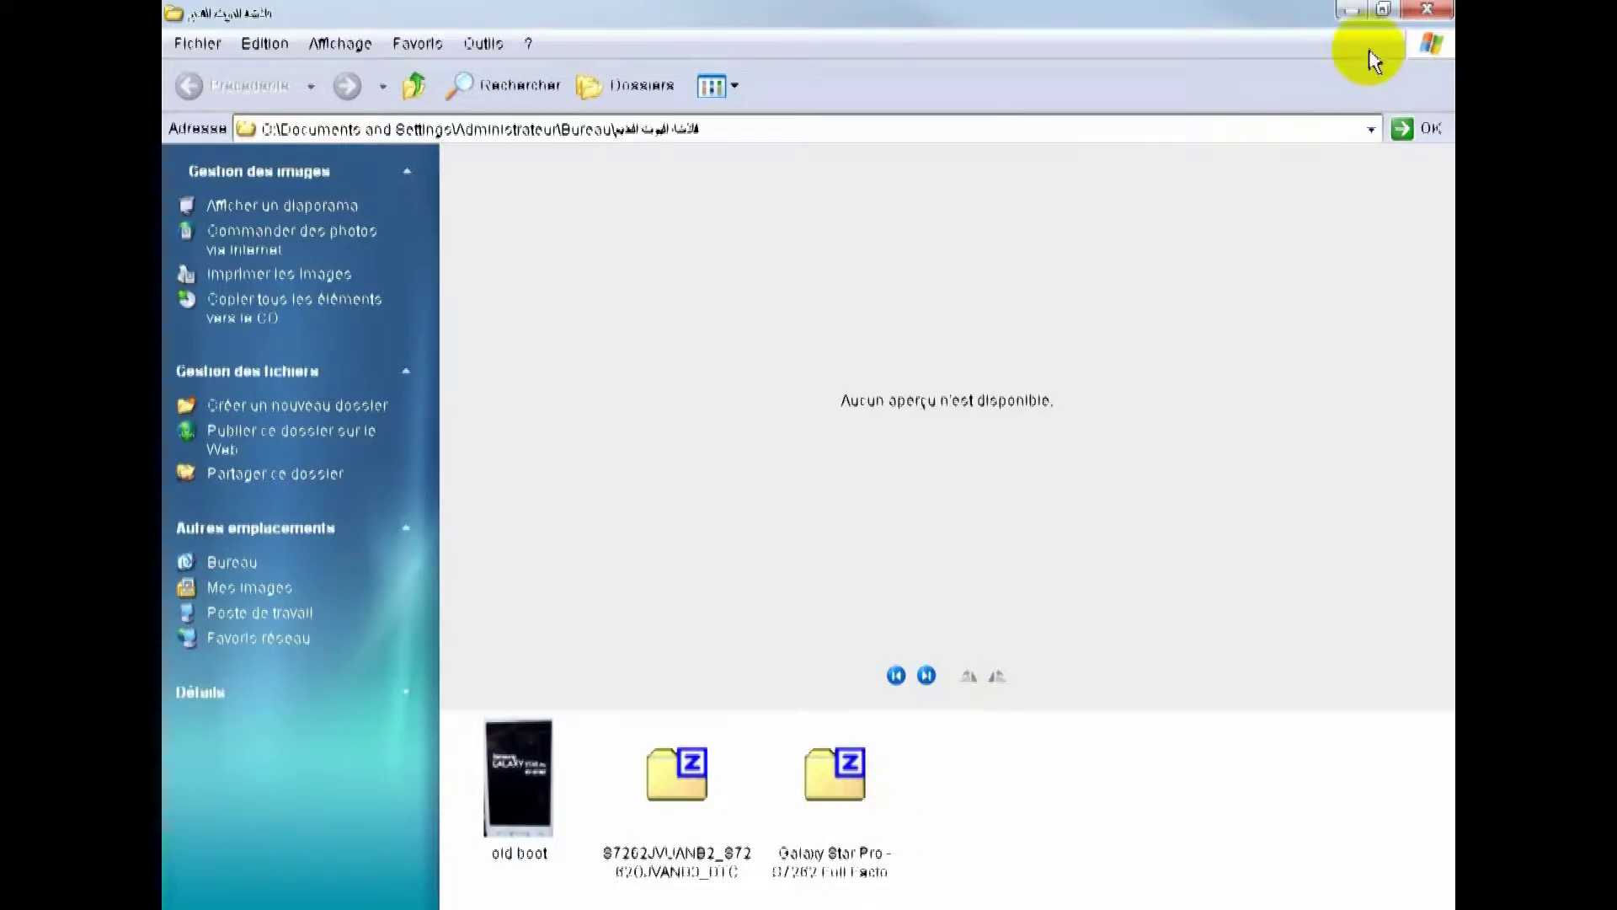
{"action": "left_click", "coordinate": [1433, 12]}
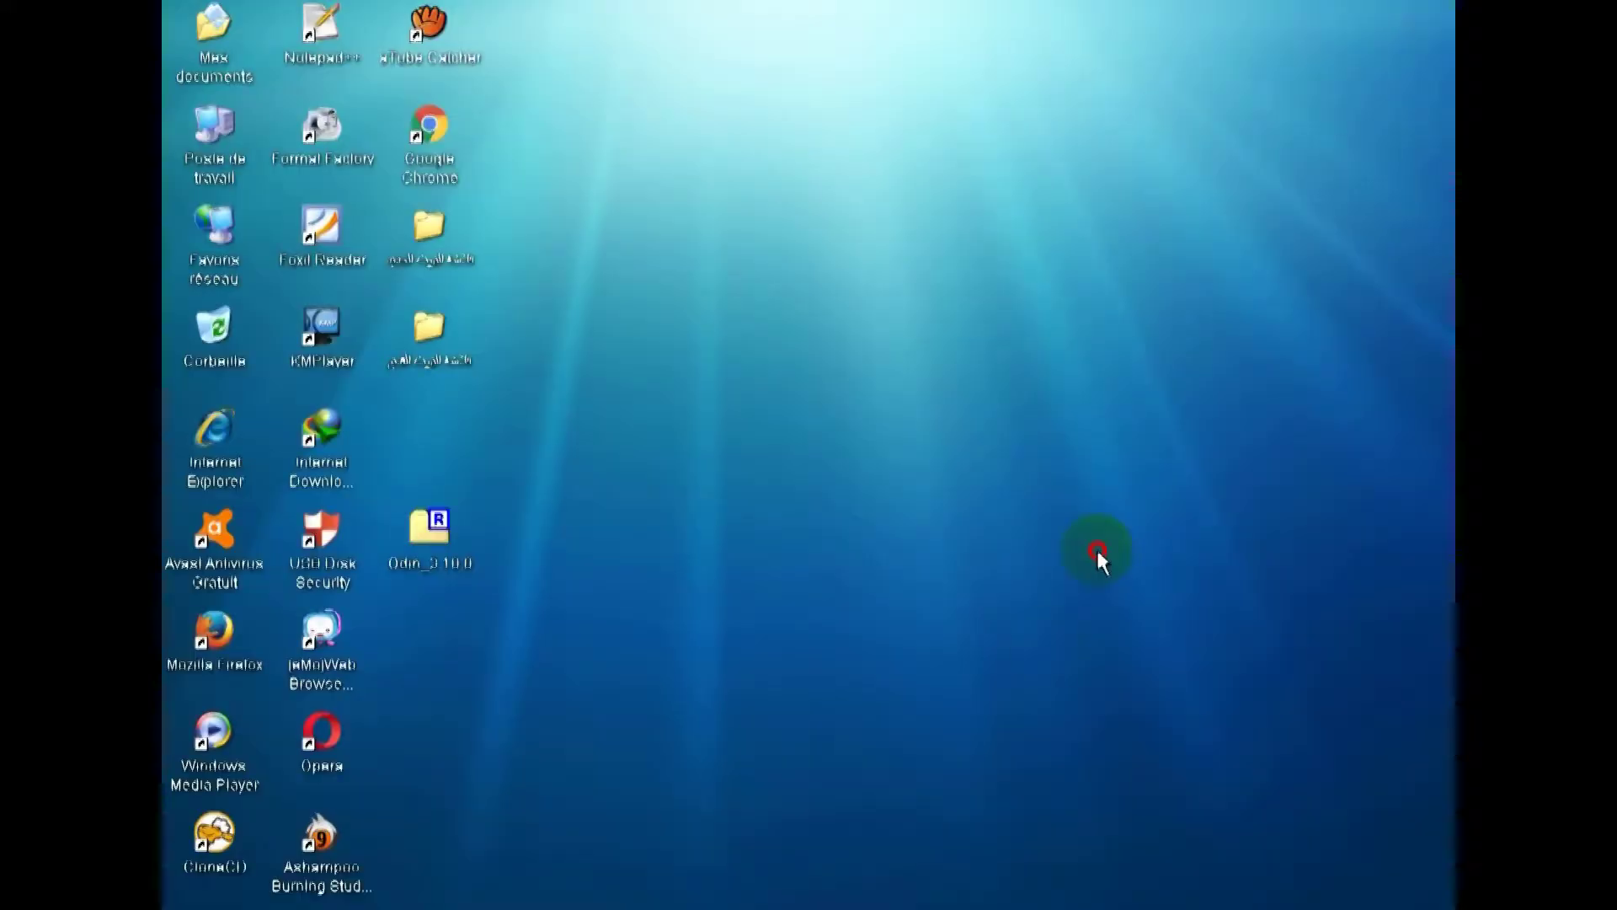
- Extract the Odin_3.10.0 archive on the desktop into its own folder with 7-Zip
{"action": "right_click", "coordinate": [448, 551]}
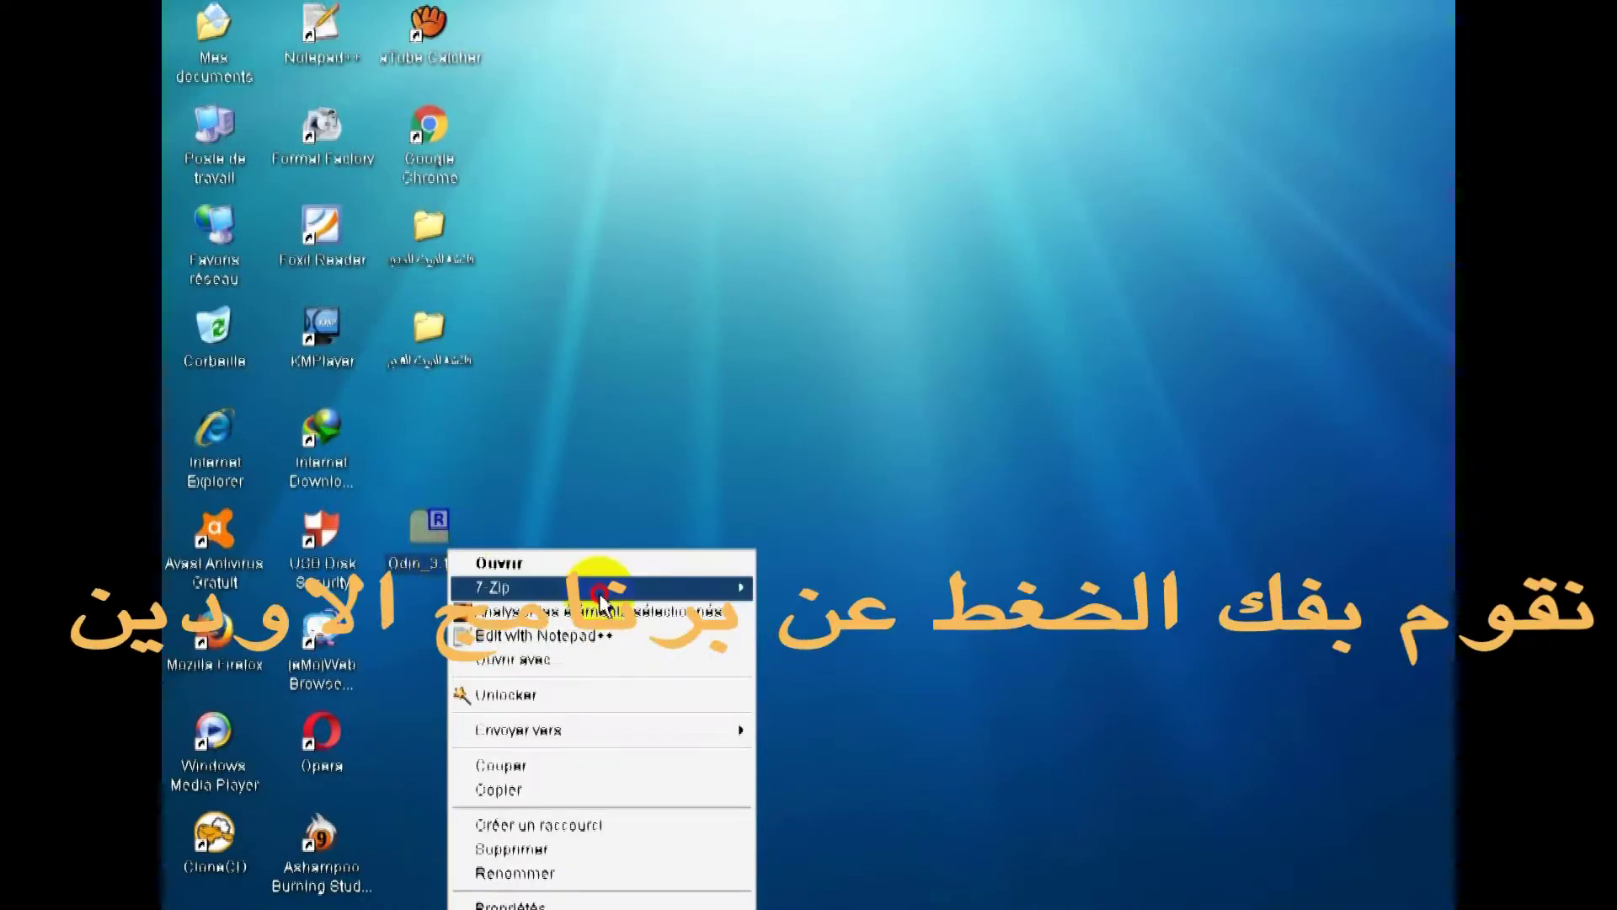
{"action": "mouse_move", "coordinate": [594, 587]}
{"action": "left_click", "coordinate": [930, 672]}
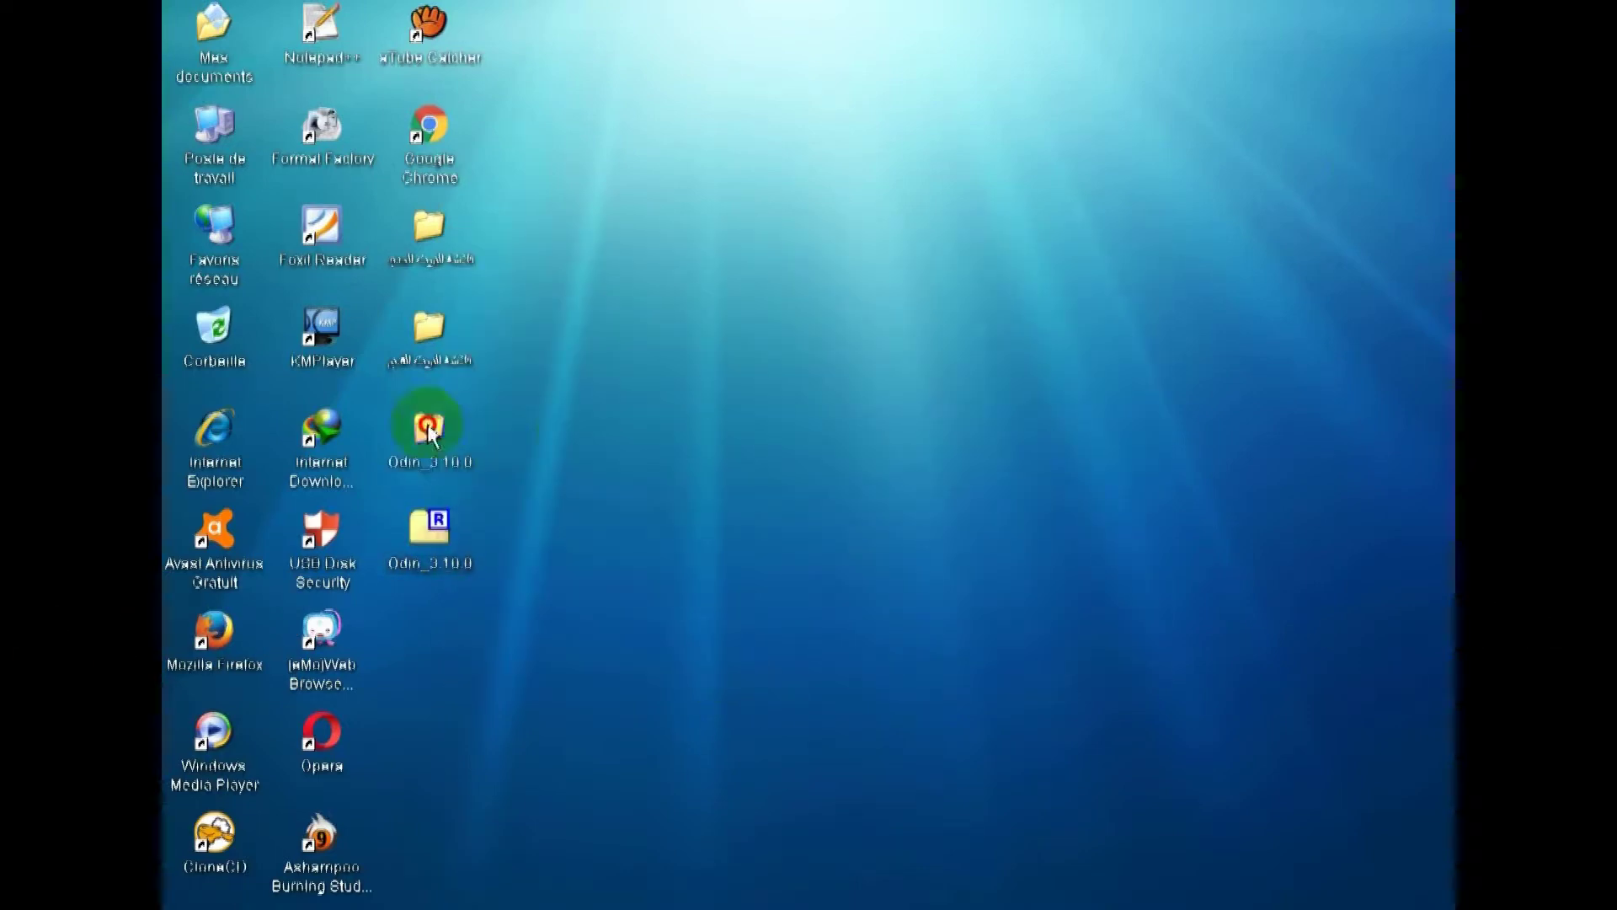
- Extract the S7262JVUANG1_S7262OJVANG1_EGY archive from the new-boot folder "فلاشة البوت الجديد" into its own subfolder with 7-Zip
{"action": "double_click", "coordinate": [440, 245]}
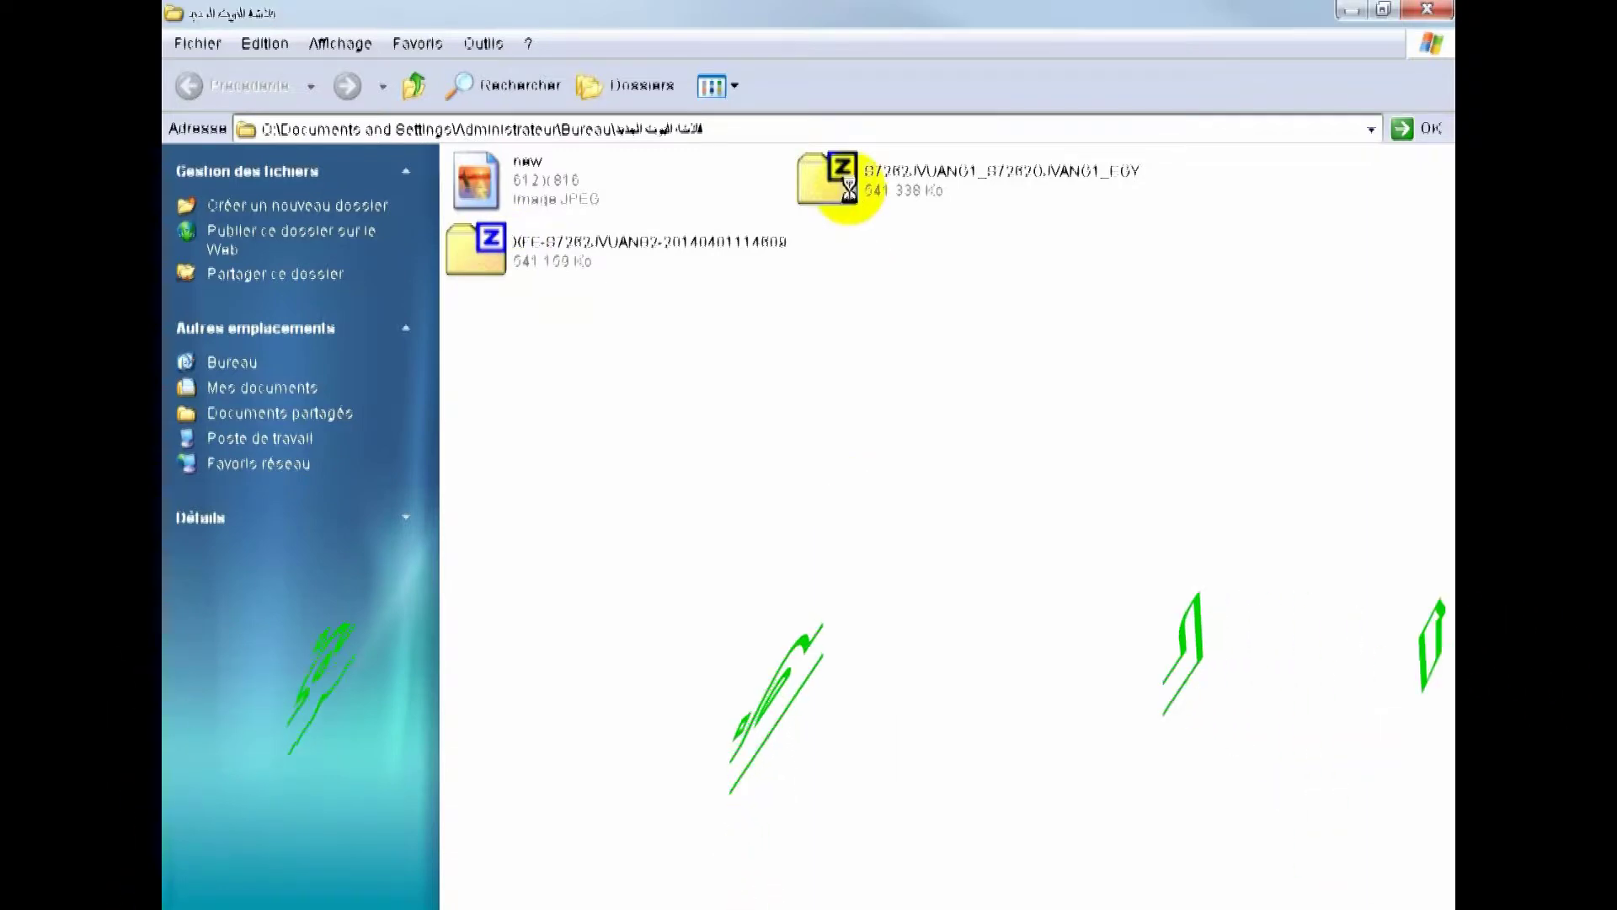
{"action": "right_click", "coordinate": [850, 189]}
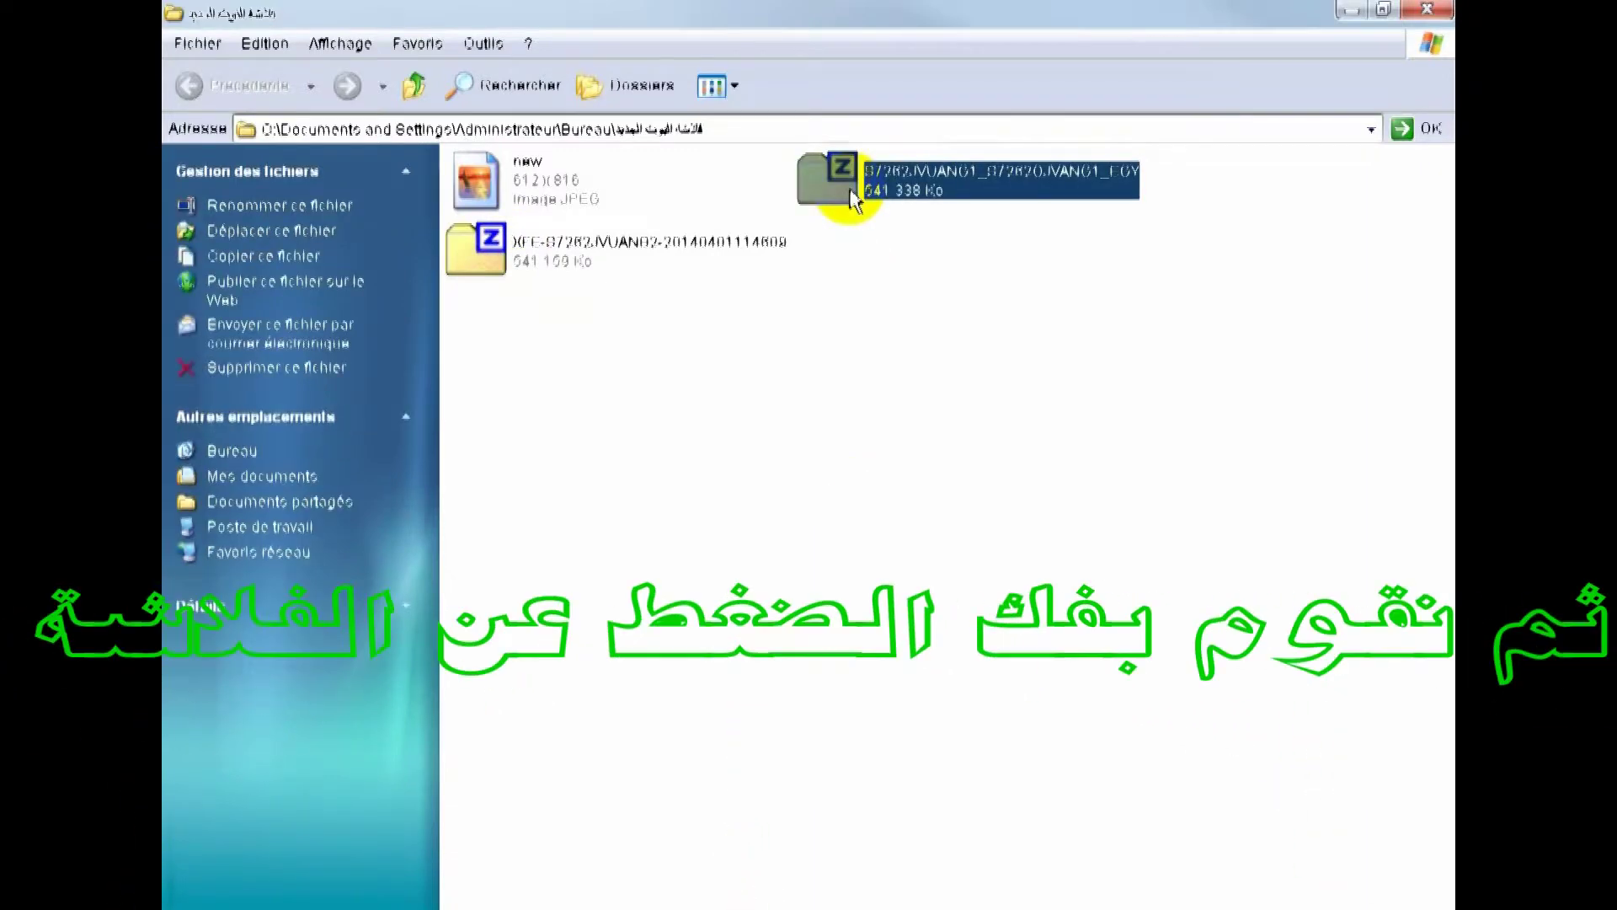
{"action": "mouse_move", "coordinate": [895, 251]}
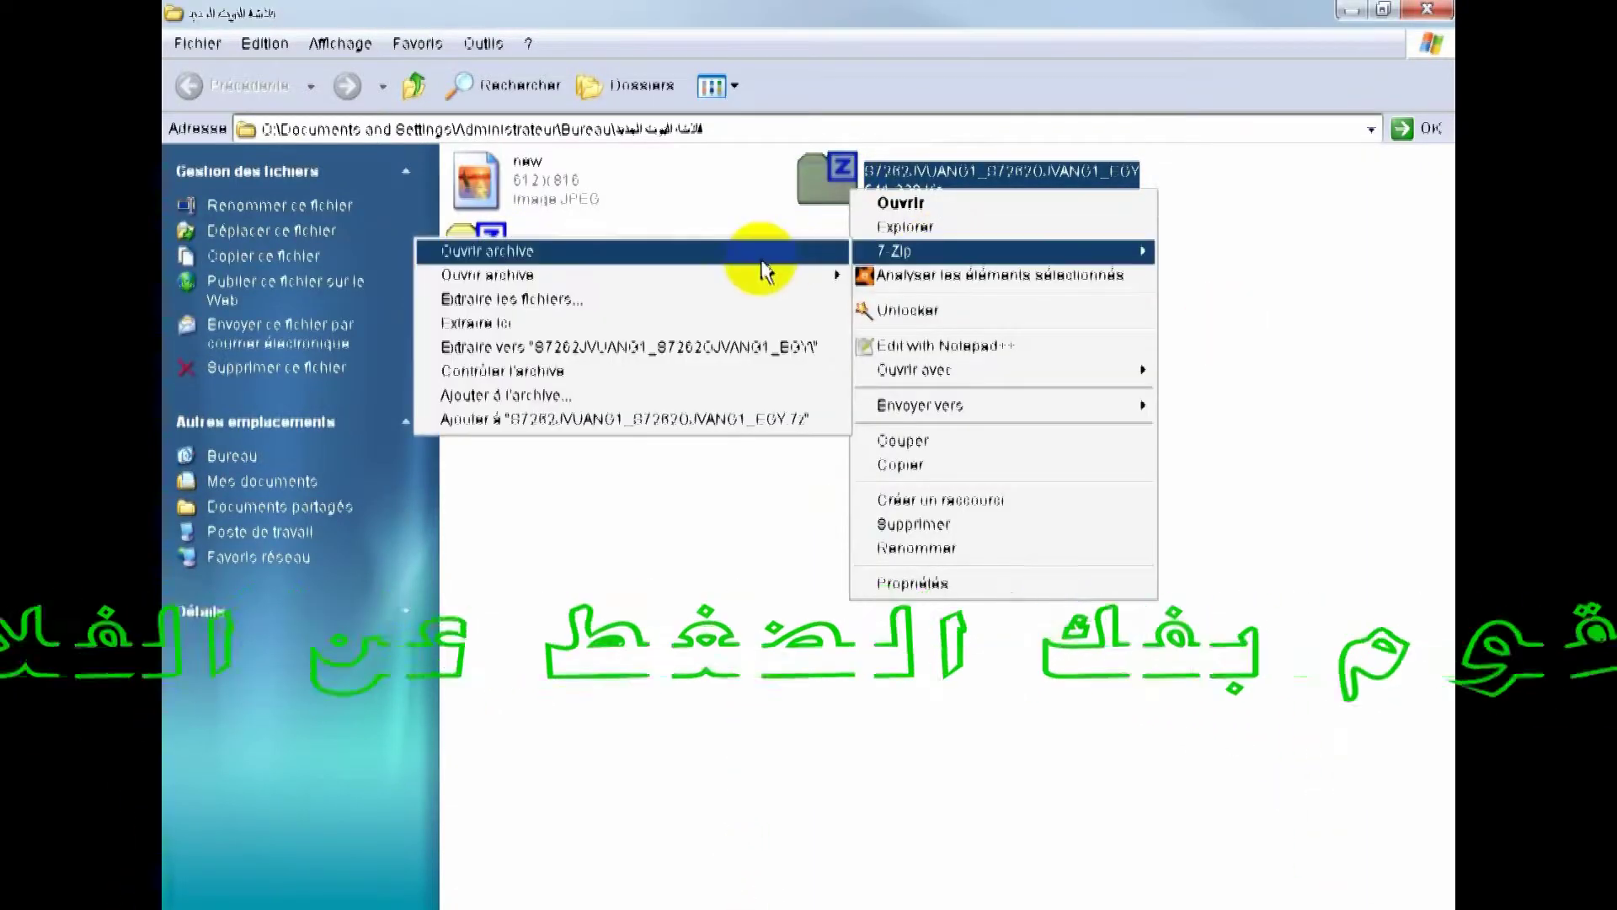
{"action": "left_click", "coordinate": [743, 347]}
{"action": "left_click_drag", "start_coordinate": [852, 245], "coordinate": [878, 413]}
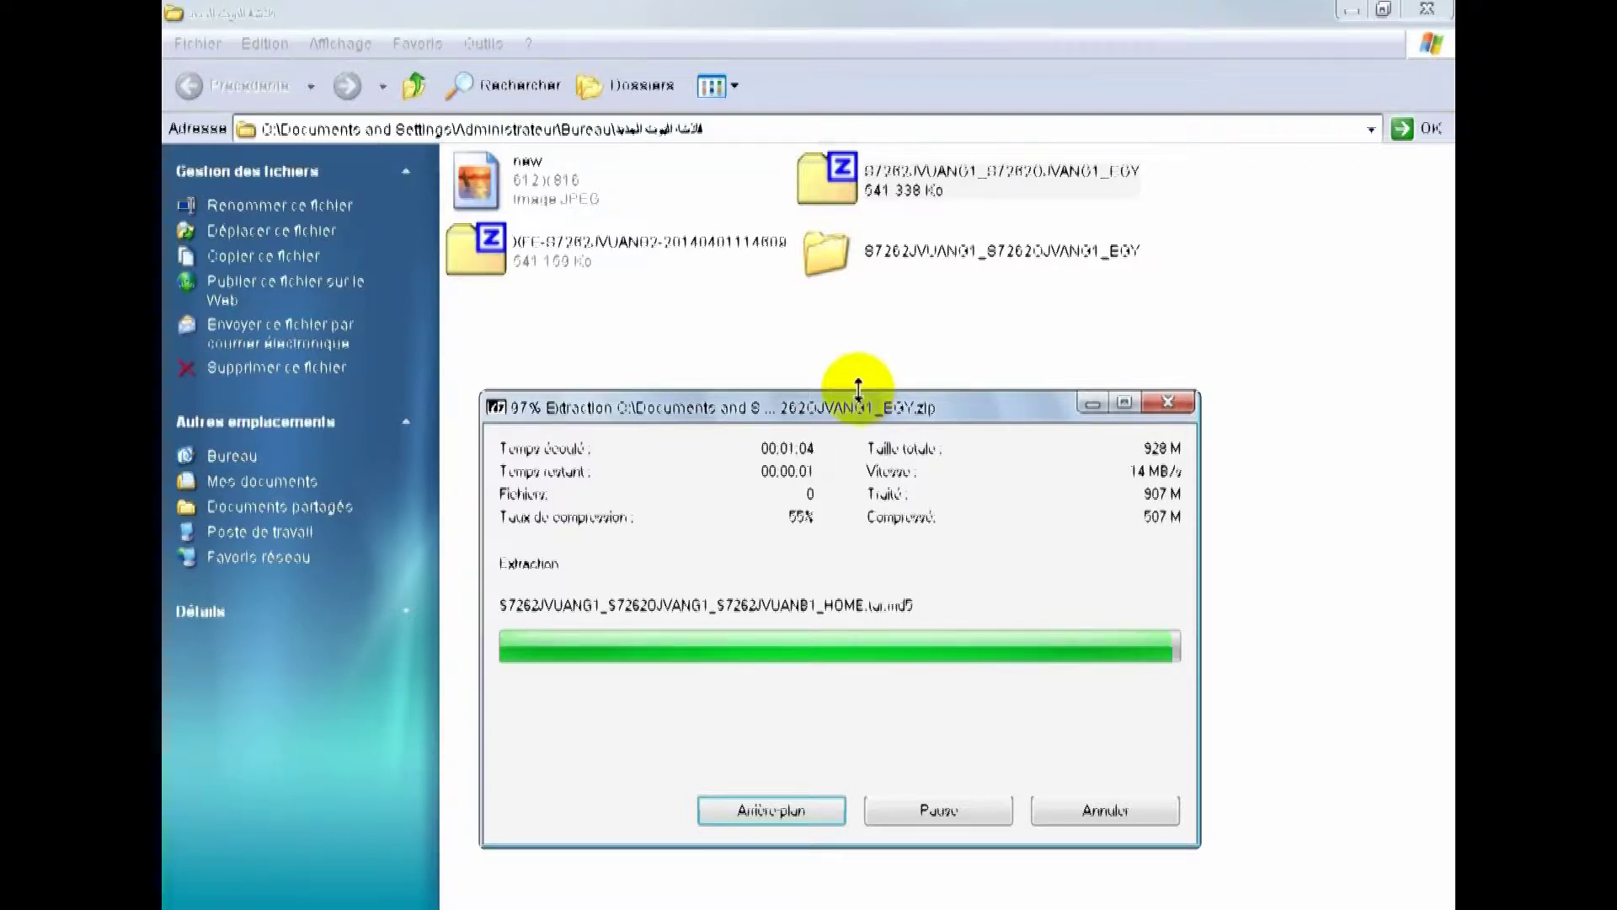
{"action": "left_click", "coordinate": [922, 465]}
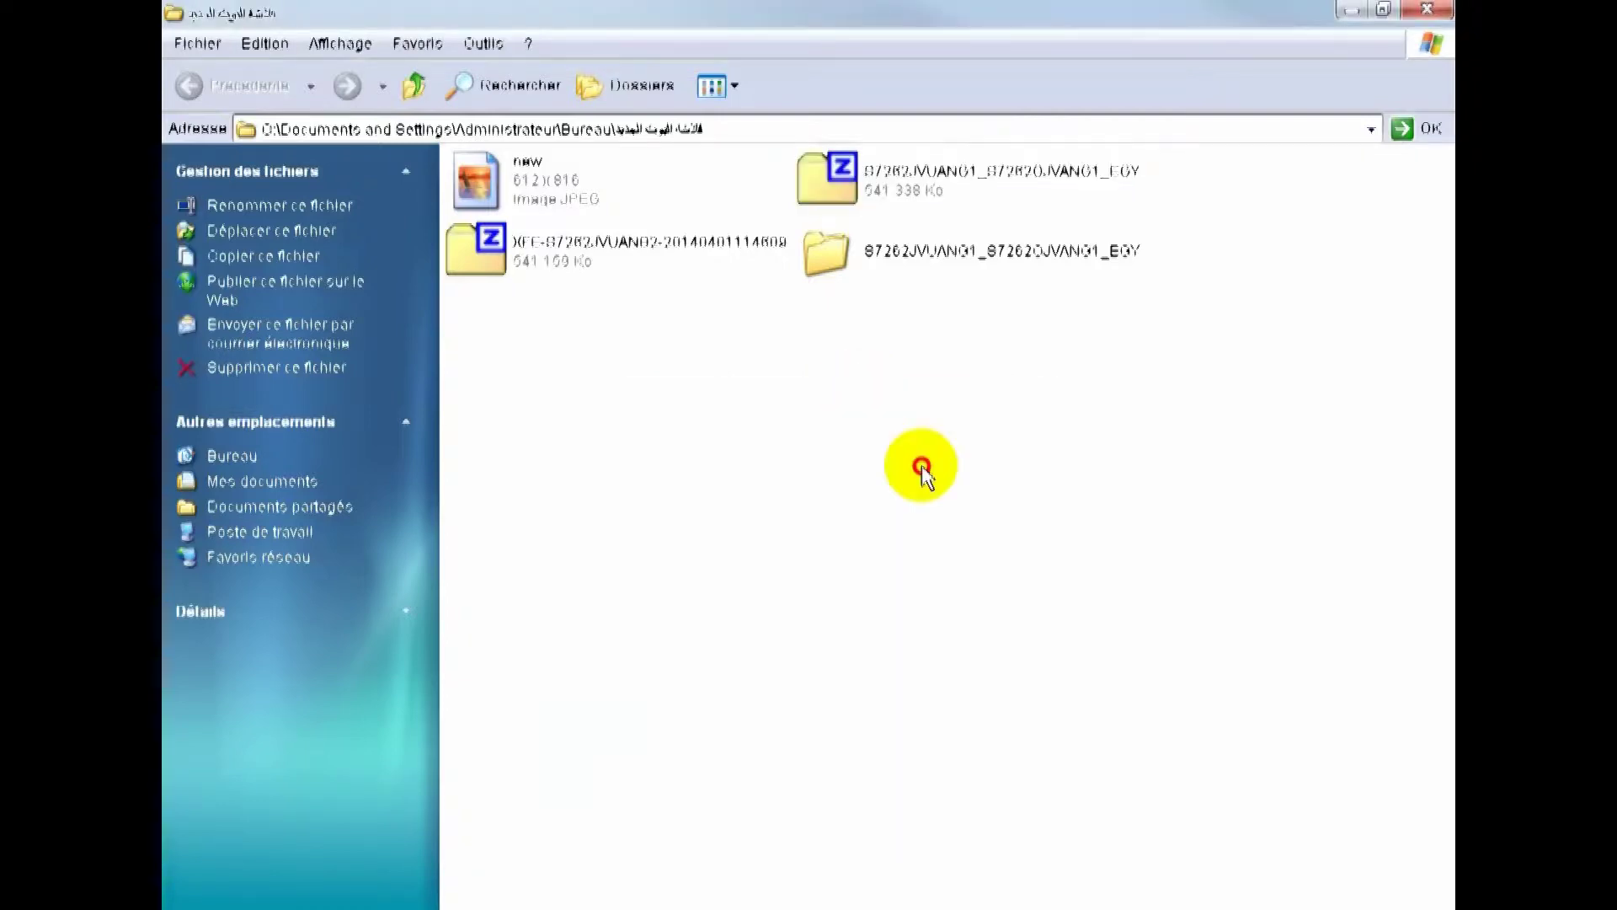
- Open the extracted S7262JVUANG1_S7262OJVANG1_EGY folder, and launch Odin3 v3.10.0 from the Odin_3.10.0 desktop folder
{"action": "double_click", "coordinate": [886, 254]}
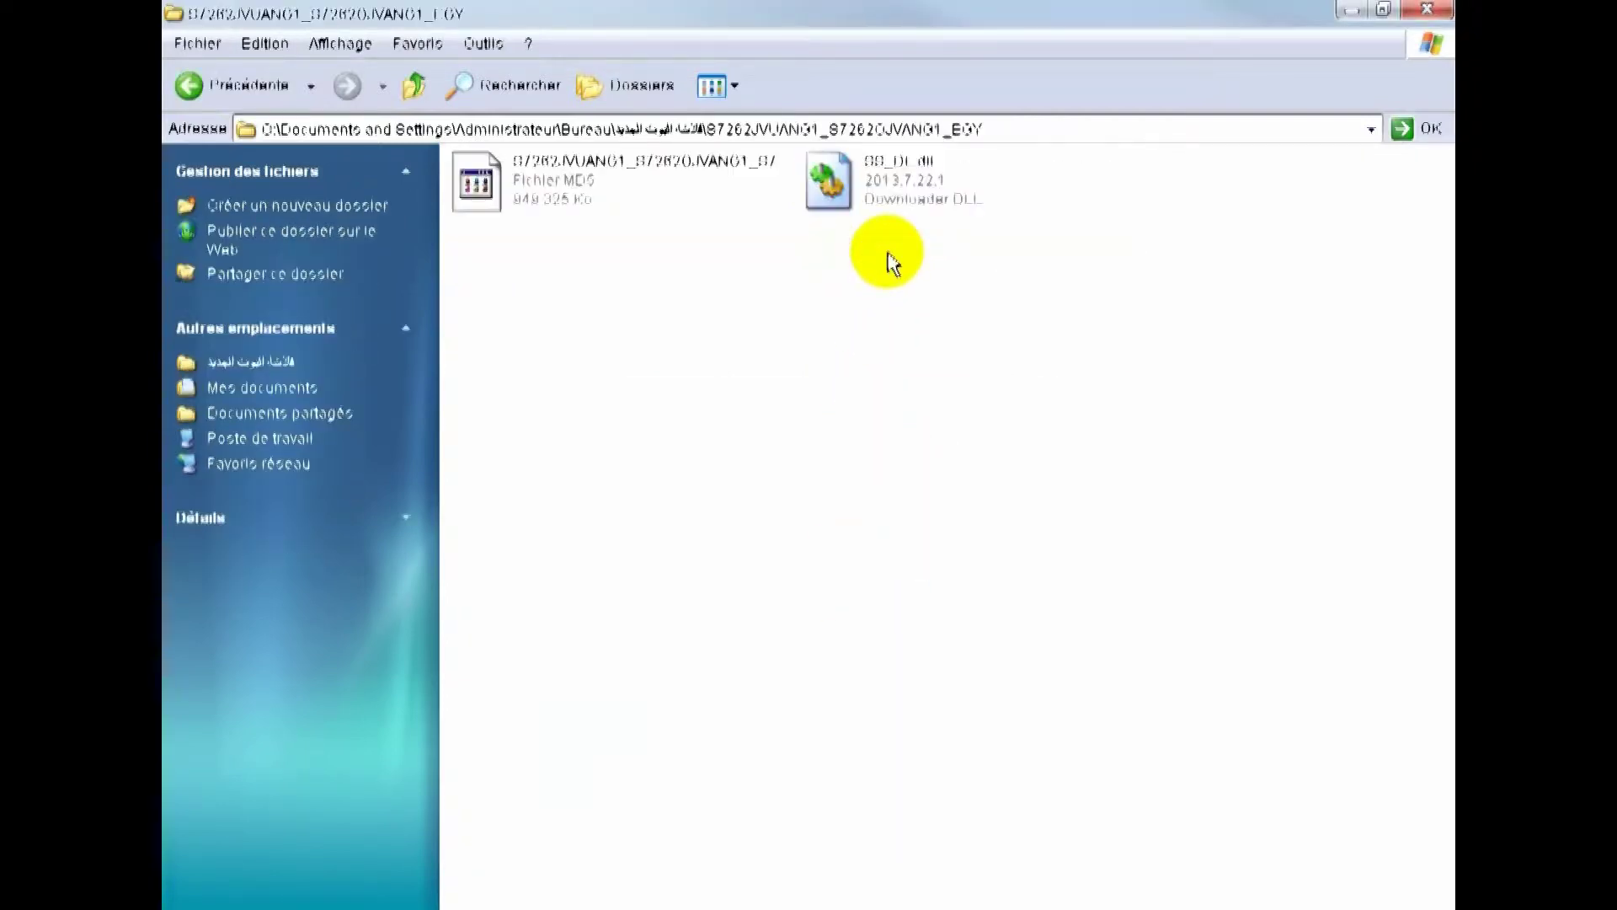
{"action": "left_click_drag", "start_coordinate": [901, 7], "coordinate": [987, 81]}
{"action": "double_click", "coordinate": [425, 430]}
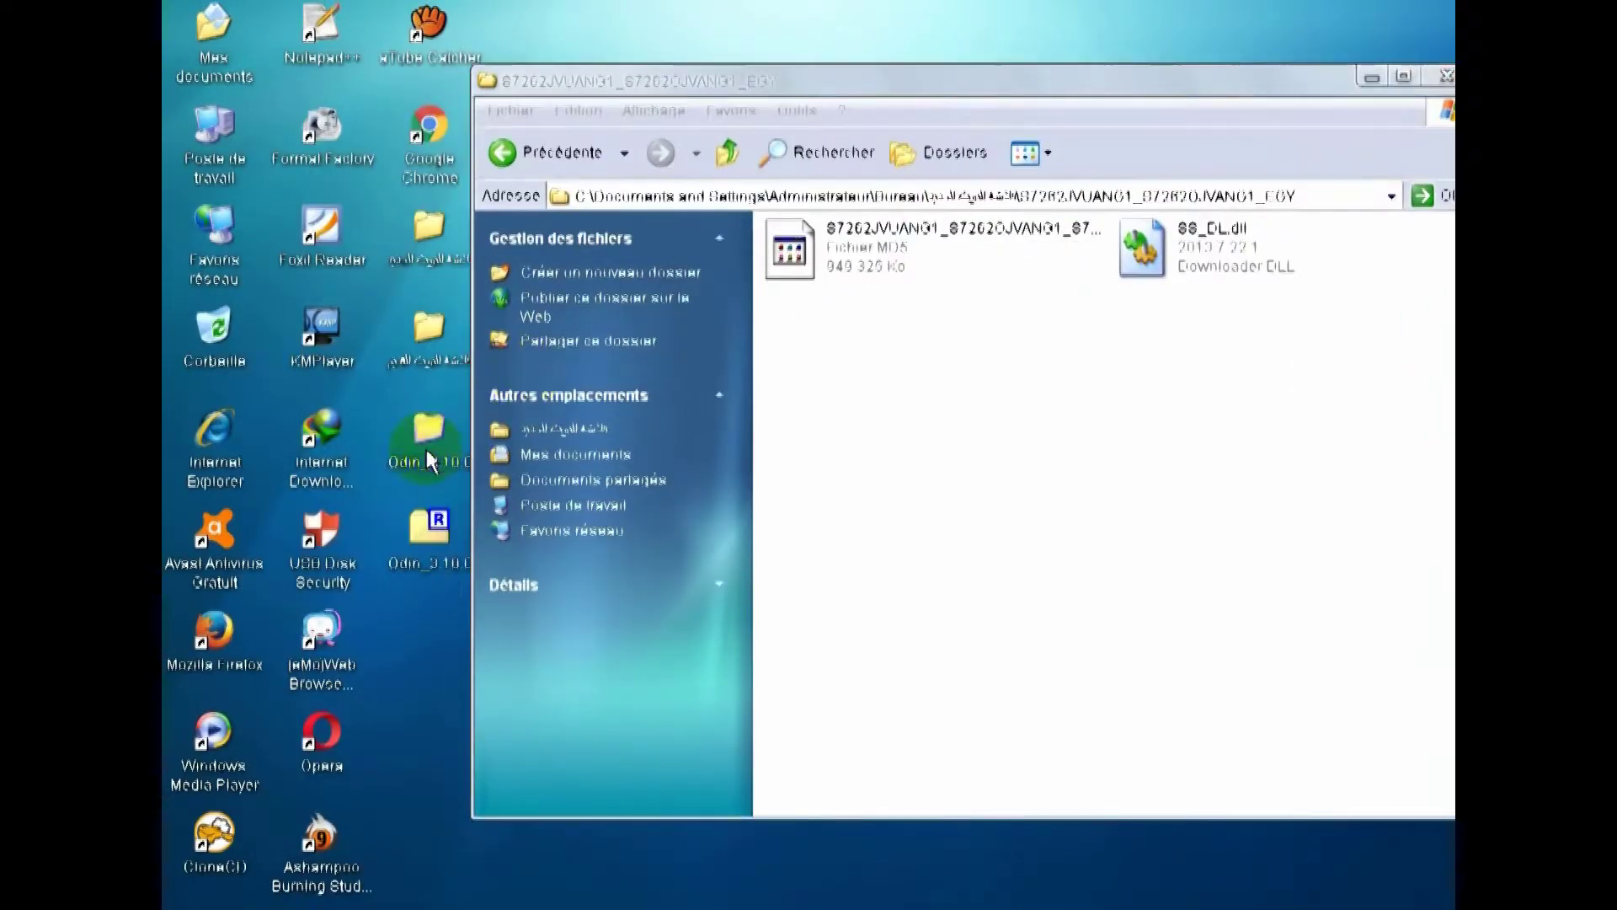
{"action": "double_click", "coordinate": [969, 370]}
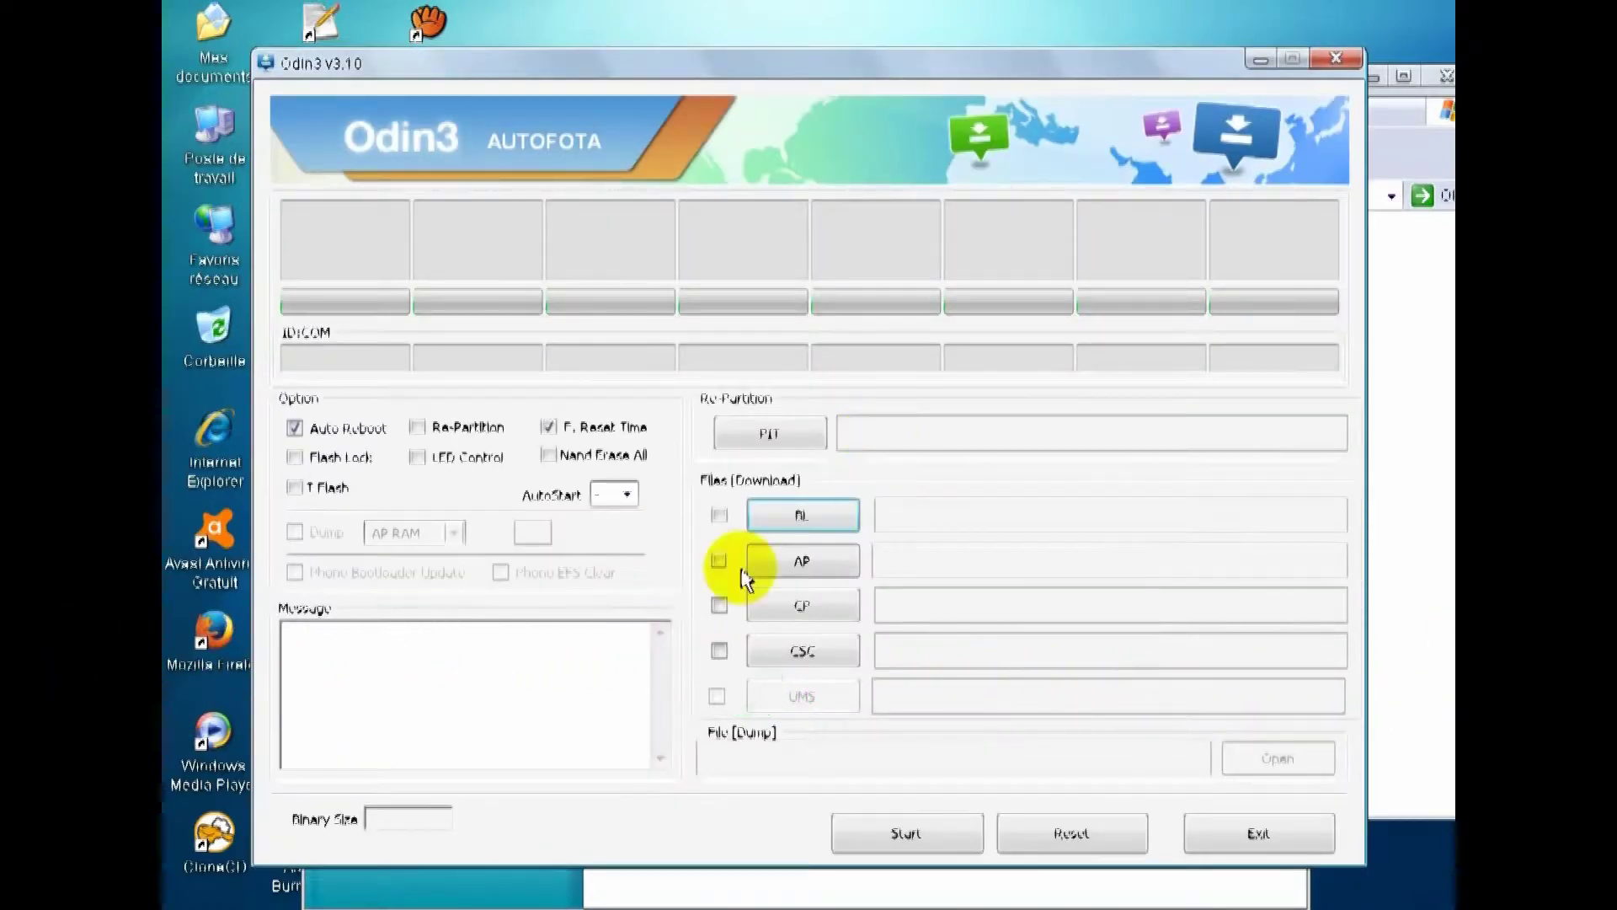
- Enable AP and load the firmware file S7262JVUANG1_S7262OJVANG1_S7262JVUANB1_HOME.tar.md5 from the extracted folder in the new-boot folder
{"action": "left_click", "coordinate": [721, 563]}
{"action": "left_click", "coordinate": [796, 562]}
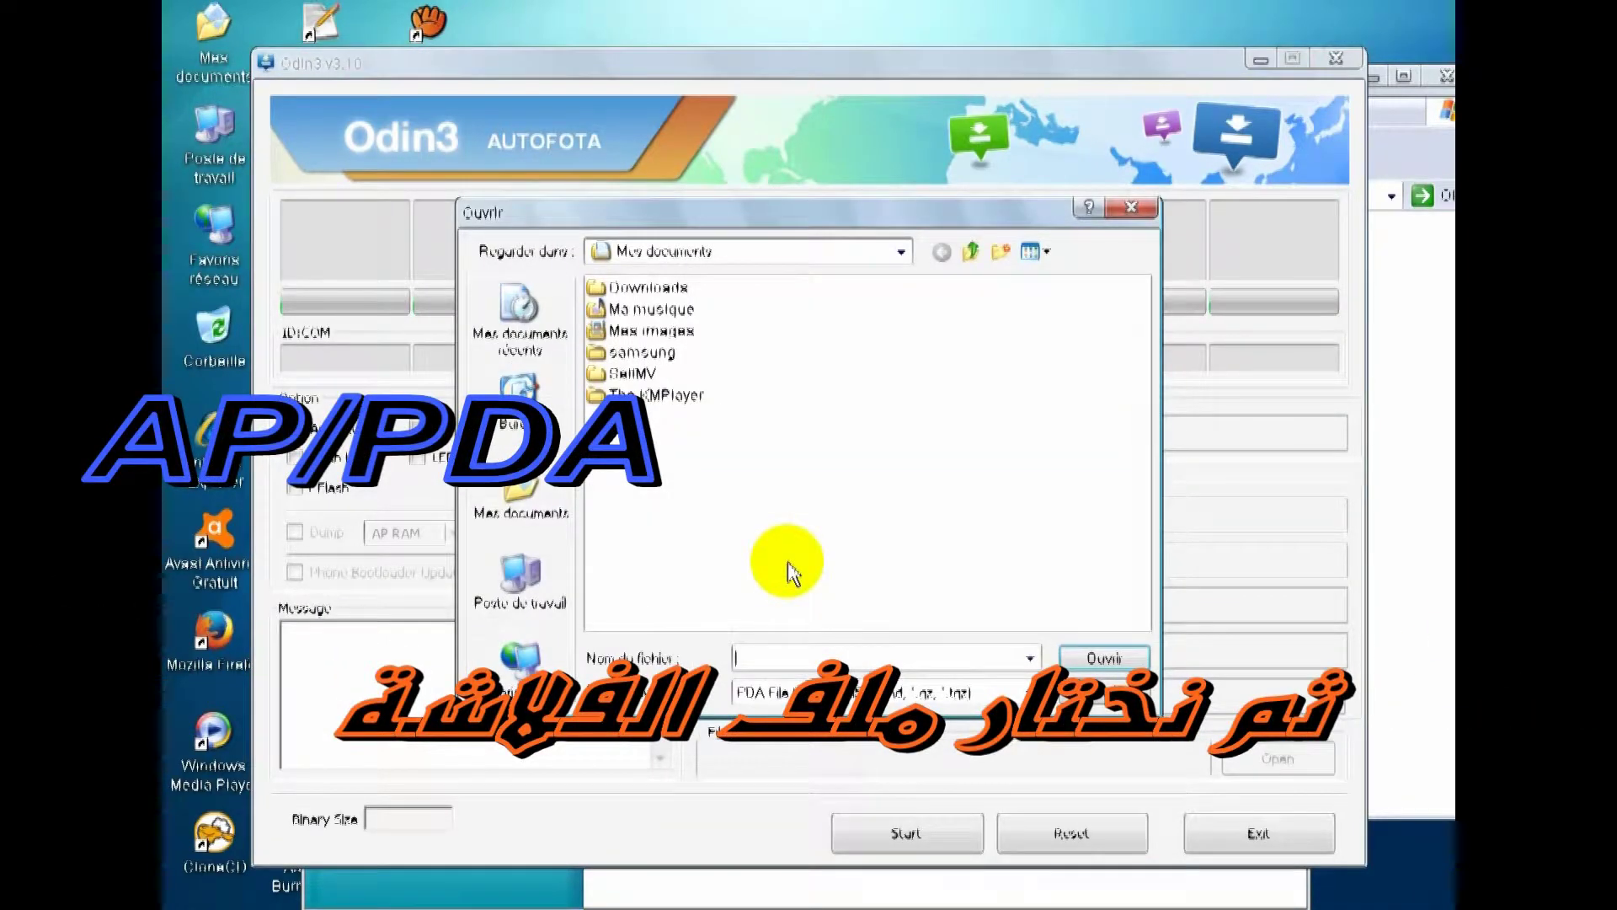
{"action": "left_click", "coordinate": [521, 396]}
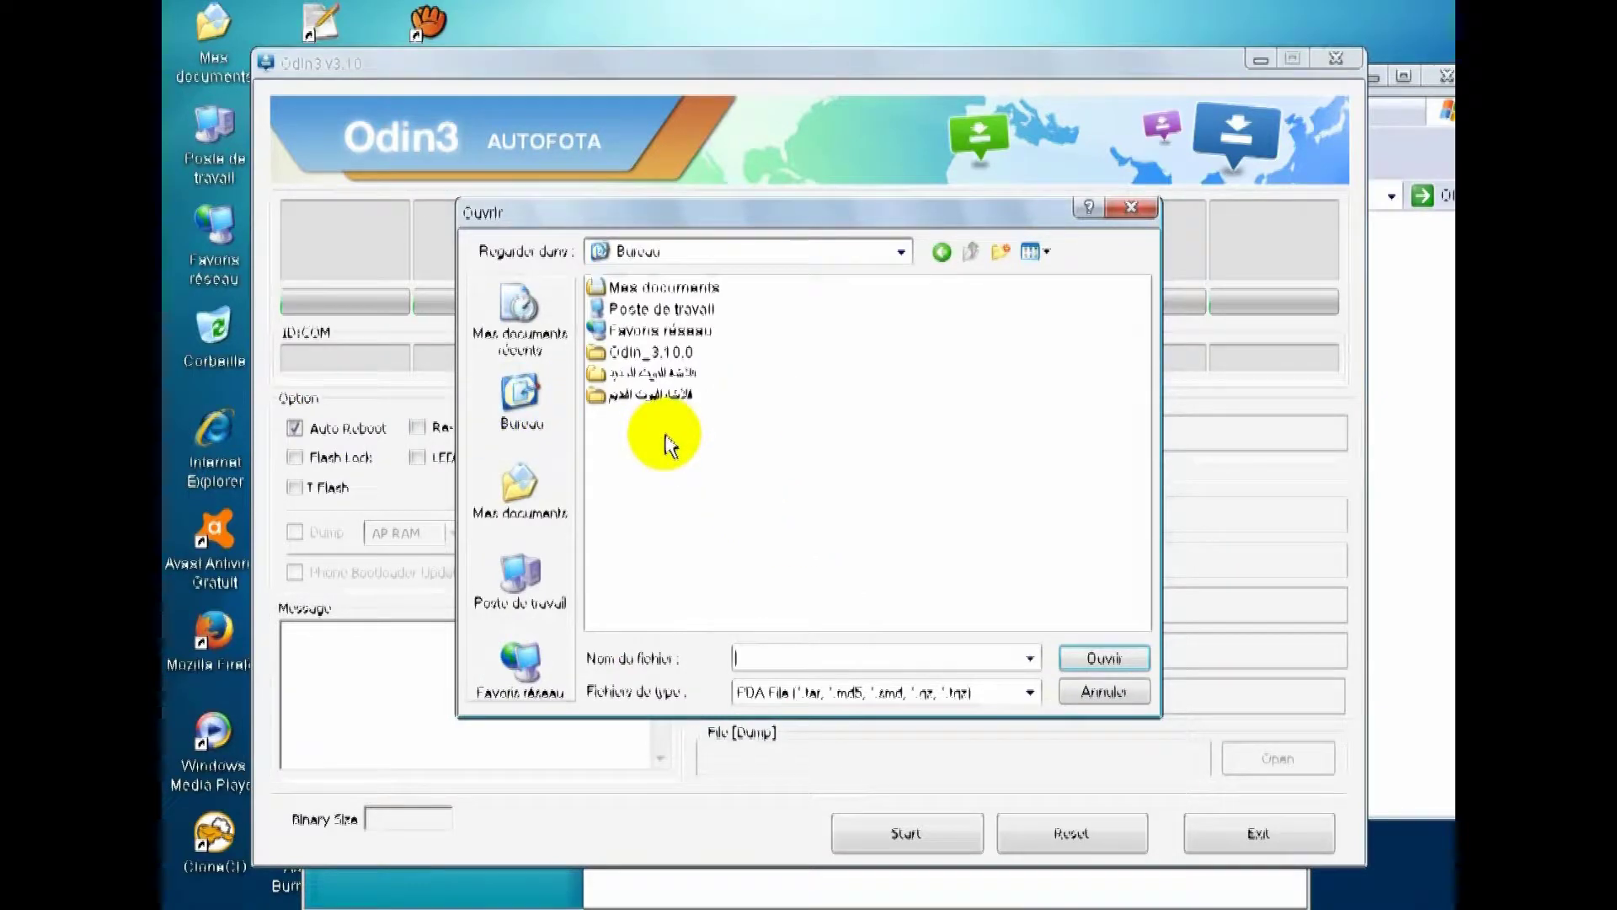
{"action": "double_click", "coordinate": [655, 376]}
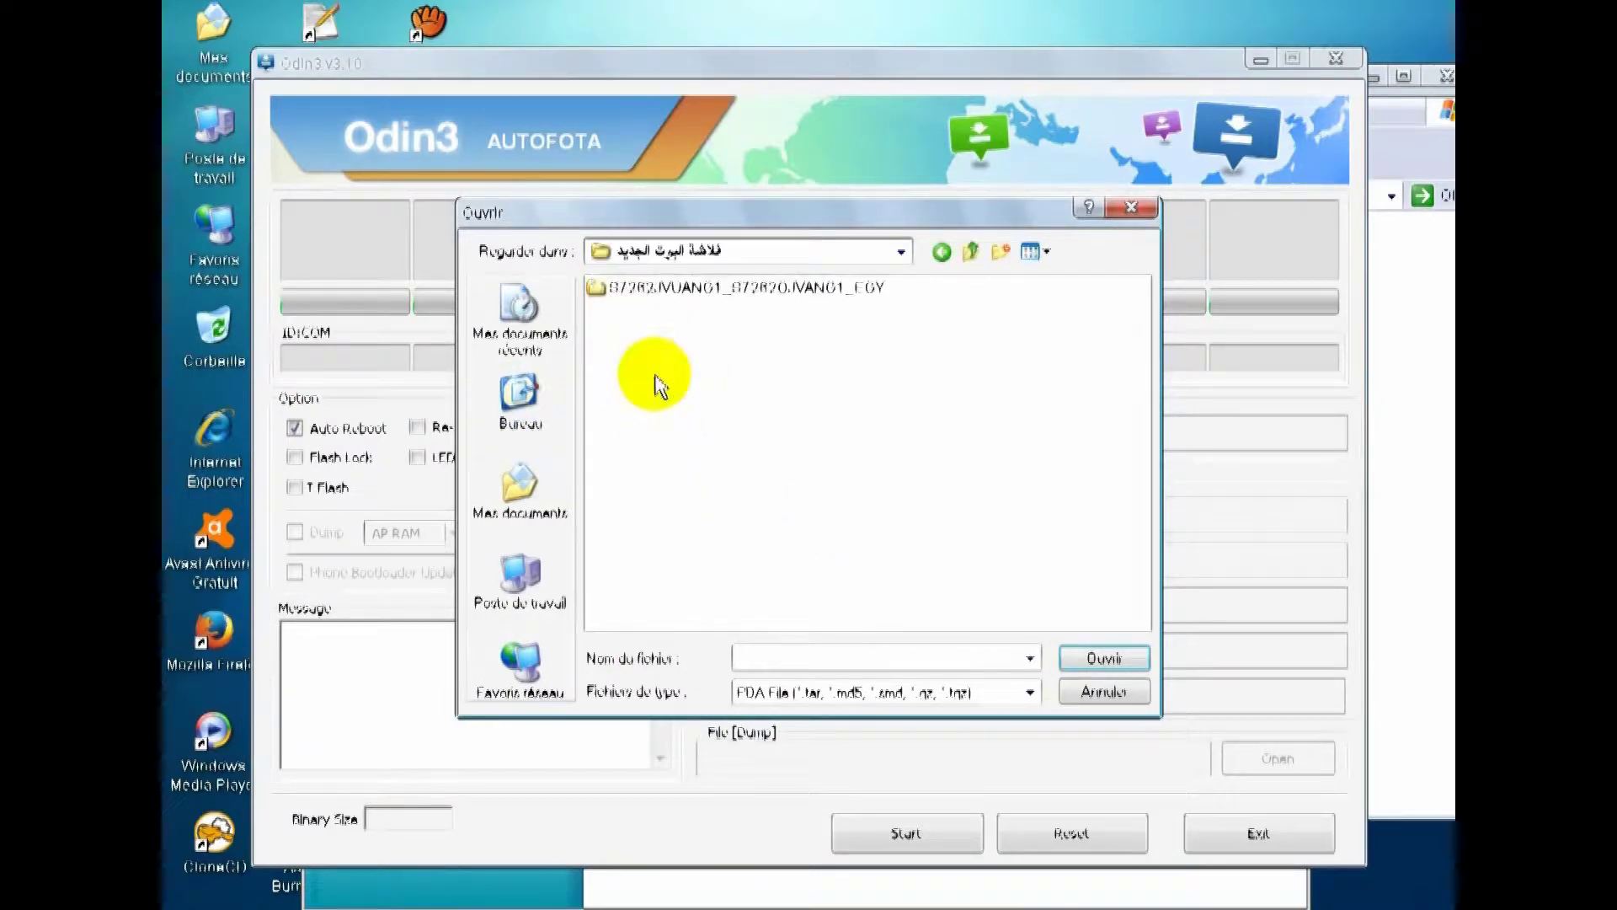
{"action": "double_click", "coordinate": [684, 288]}
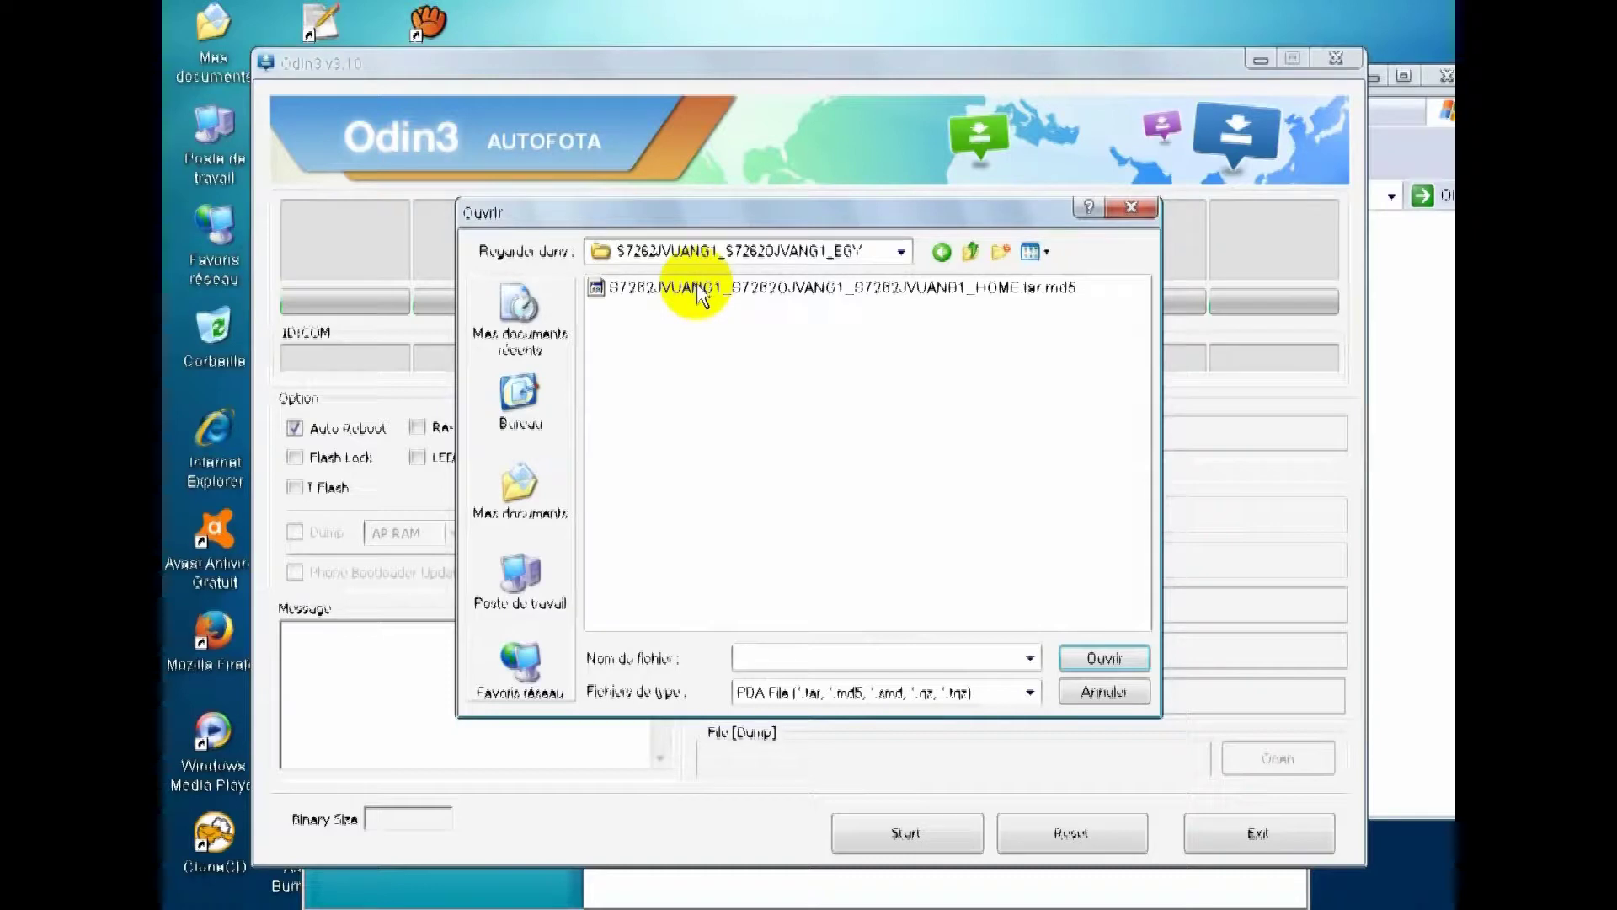
{"action": "left_click", "coordinate": [696, 289]}
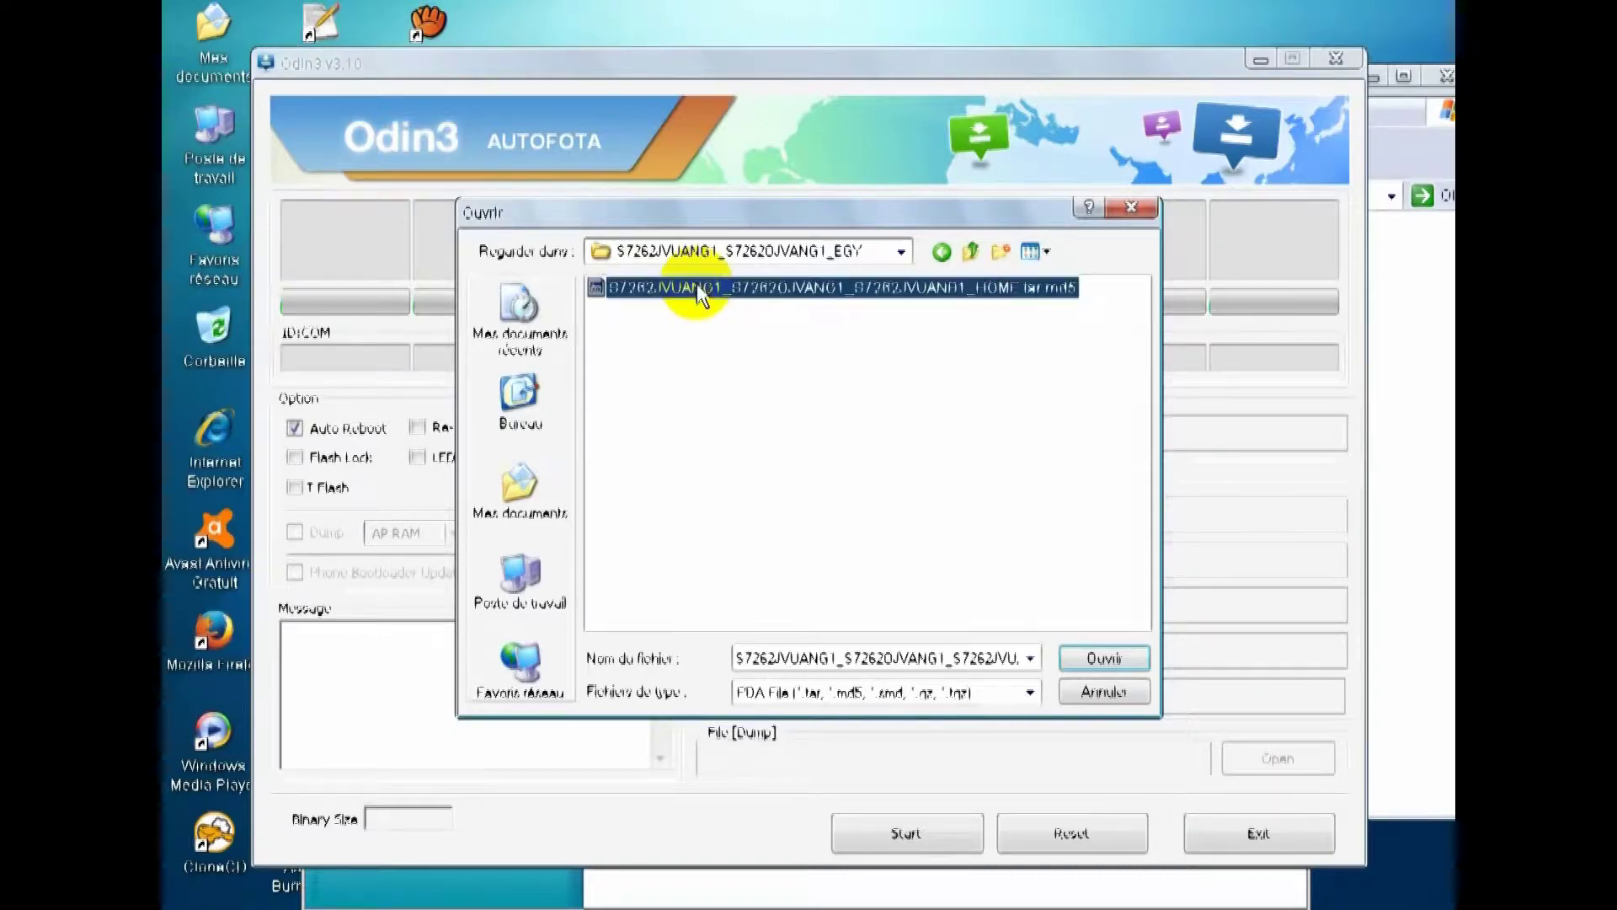
{"action": "left_click", "coordinate": [1101, 660]}
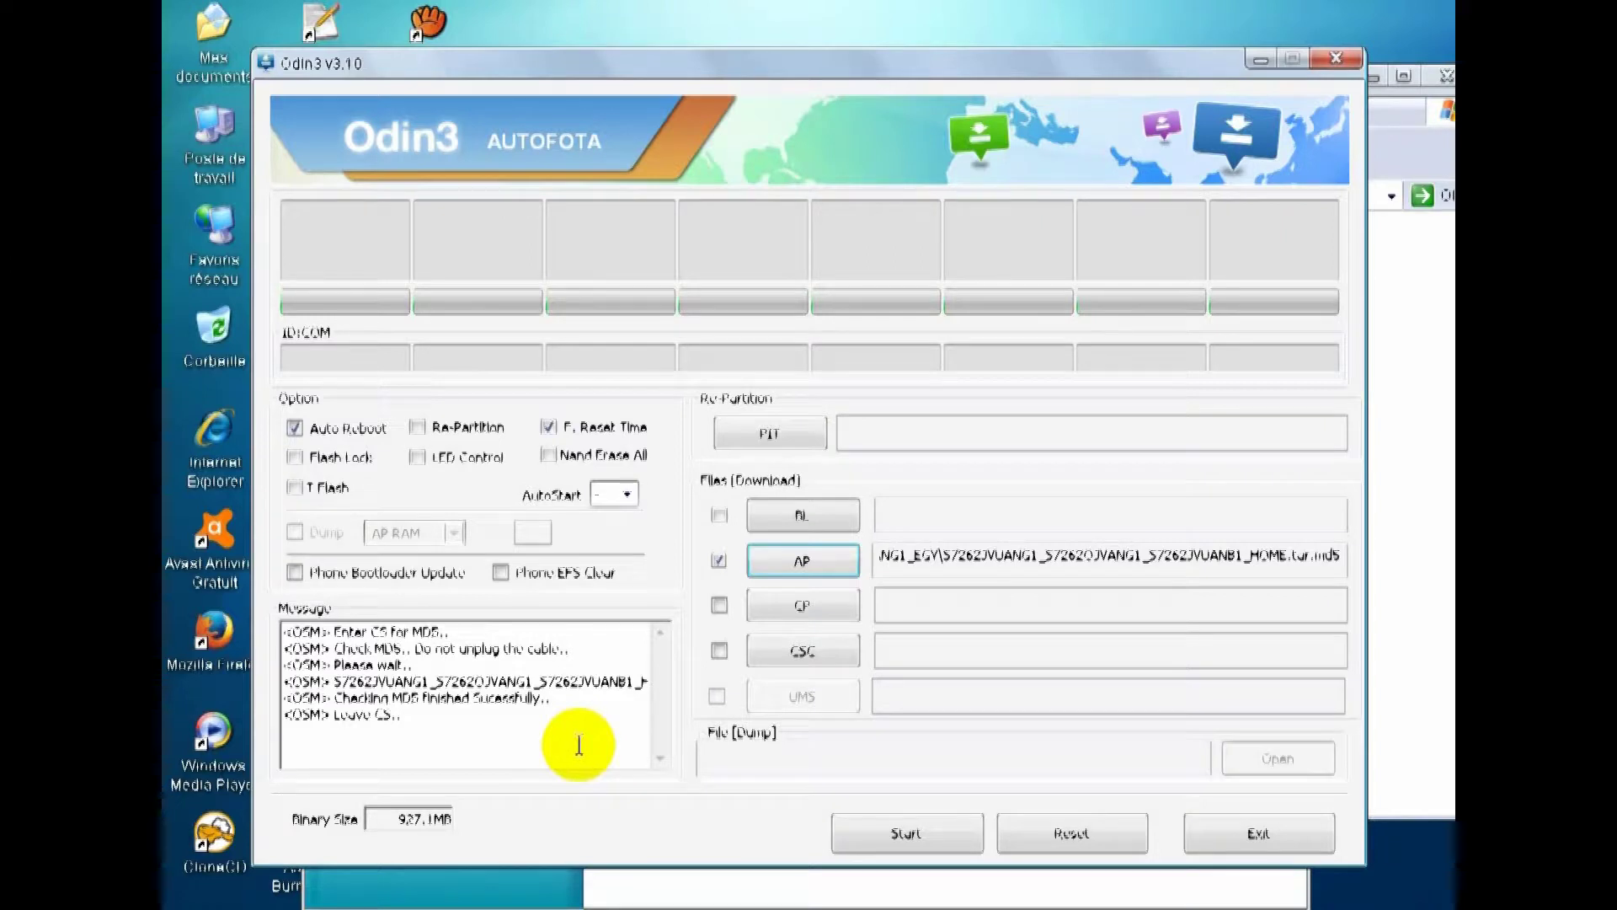
- Start flashing the loaded AP firmware, and close Odin and the open folder windows
{"action": "left_click", "coordinate": [924, 829]}
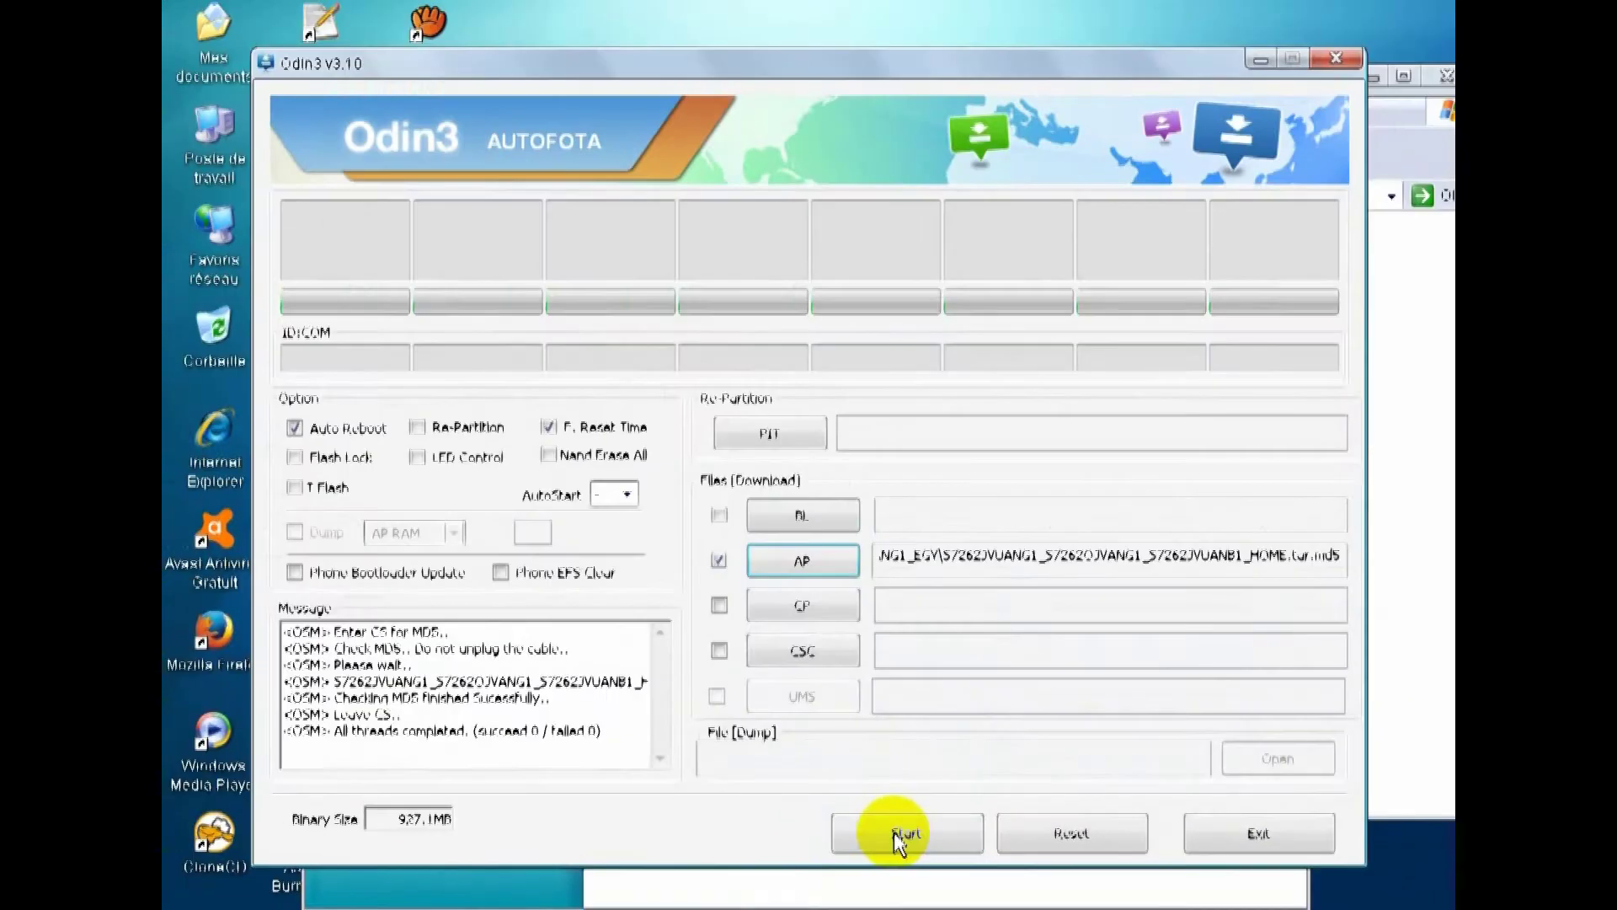
{"action": "left_click", "coordinate": [1343, 66]}
{"action": "left_click", "coordinate": [1144, 482]}
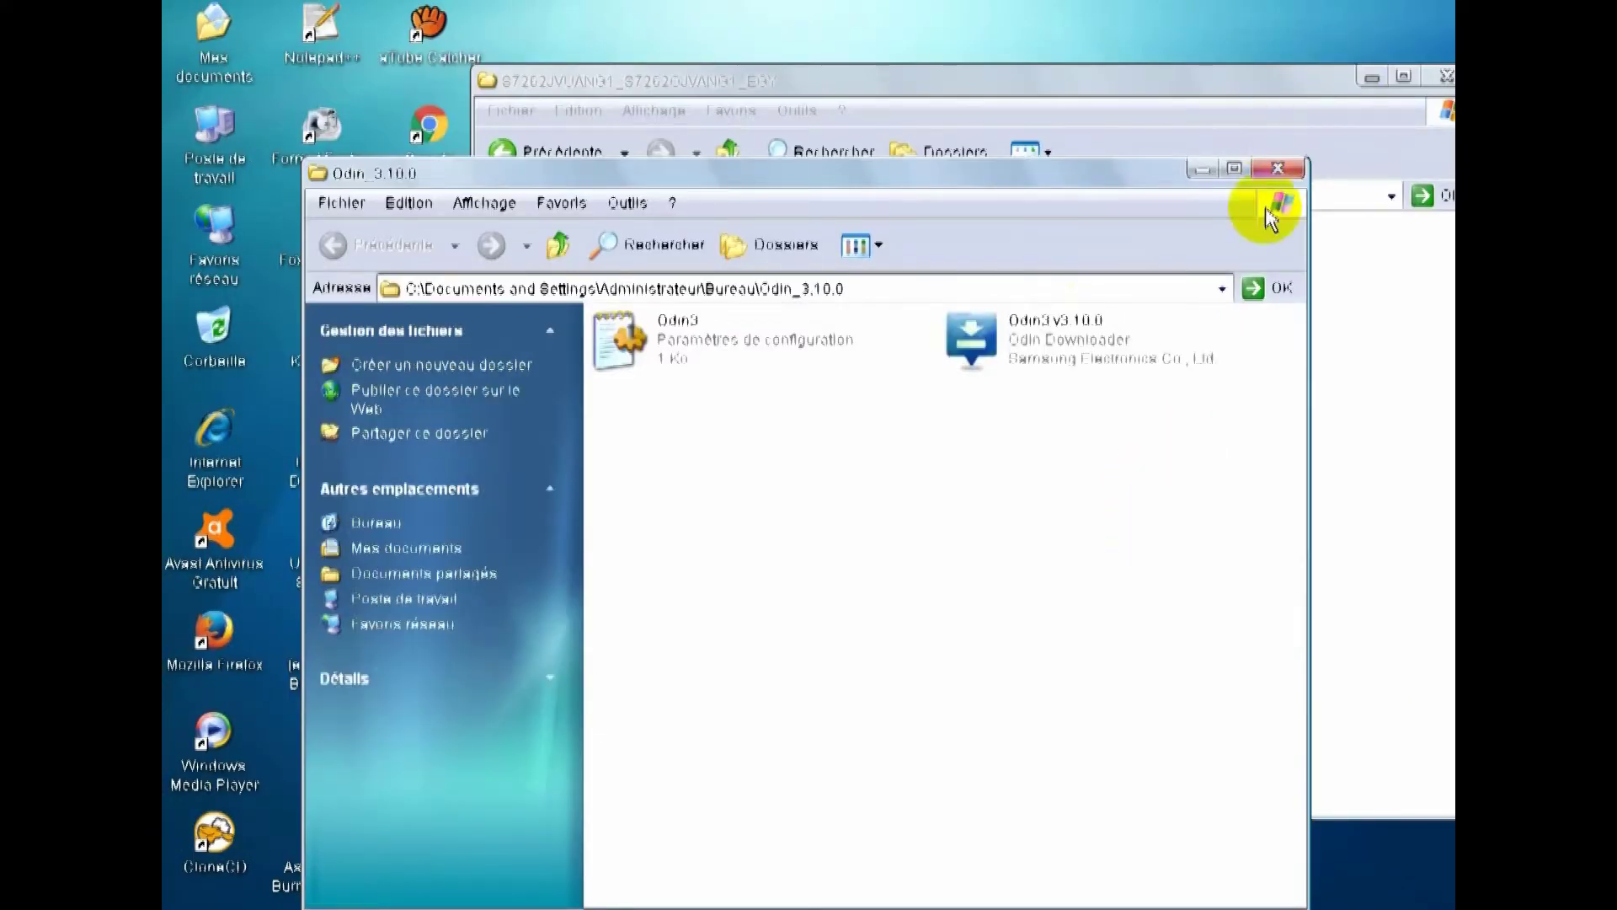
{"action": "left_click", "coordinate": [1295, 171]}
{"action": "left_click_drag", "start_coordinate": [1272, 78], "coordinate": [1245, 60]}
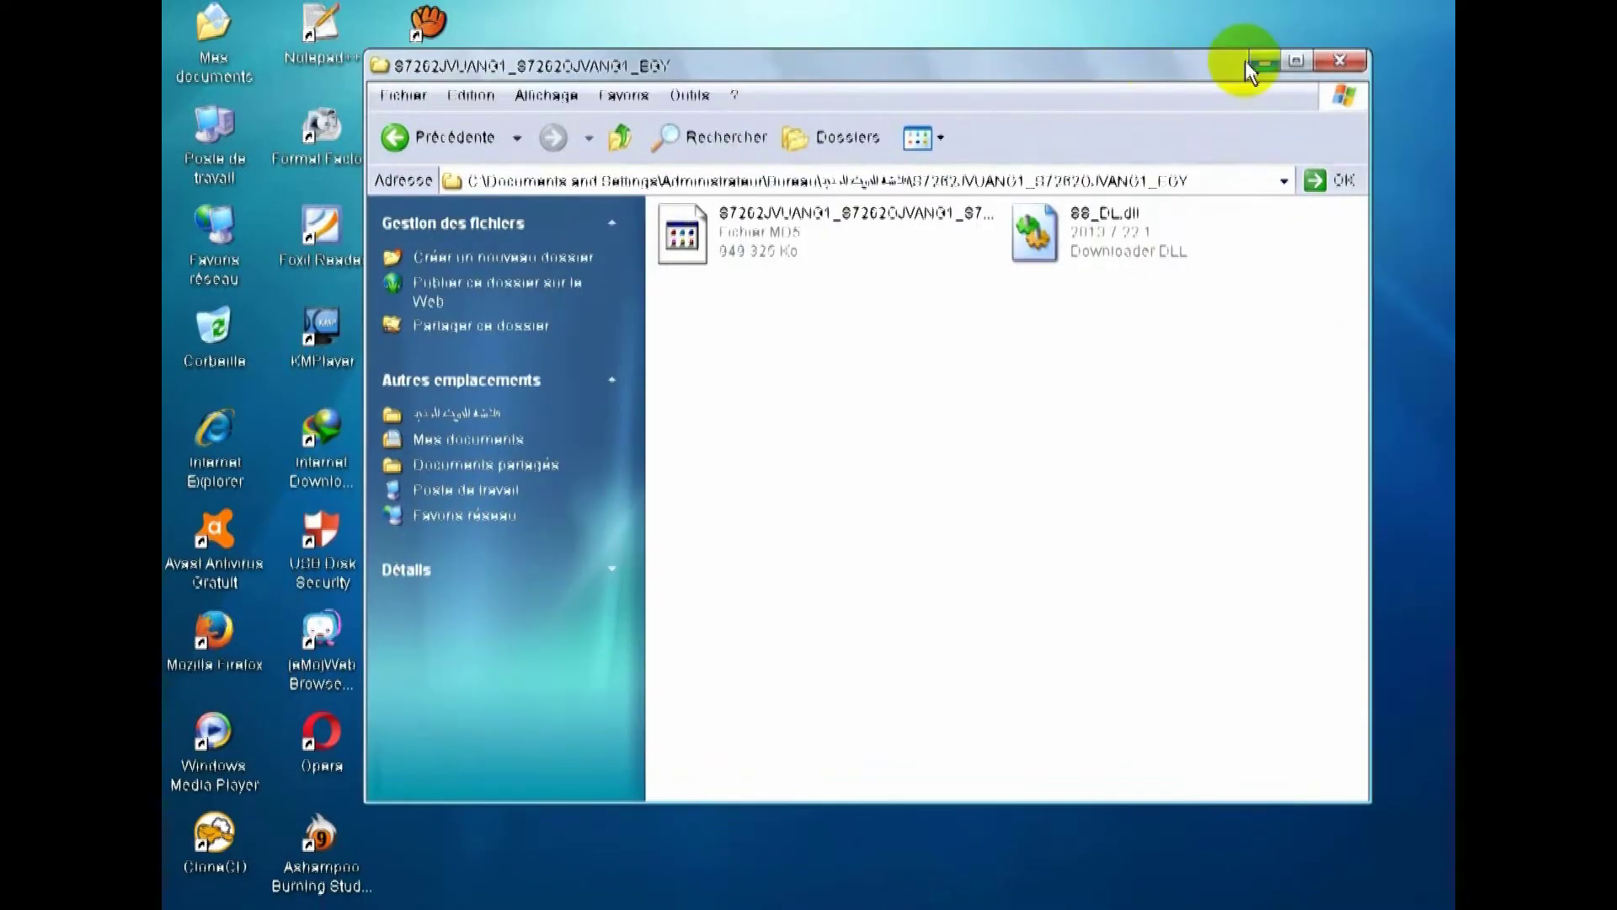
{"action": "left_click", "coordinate": [1331, 66]}
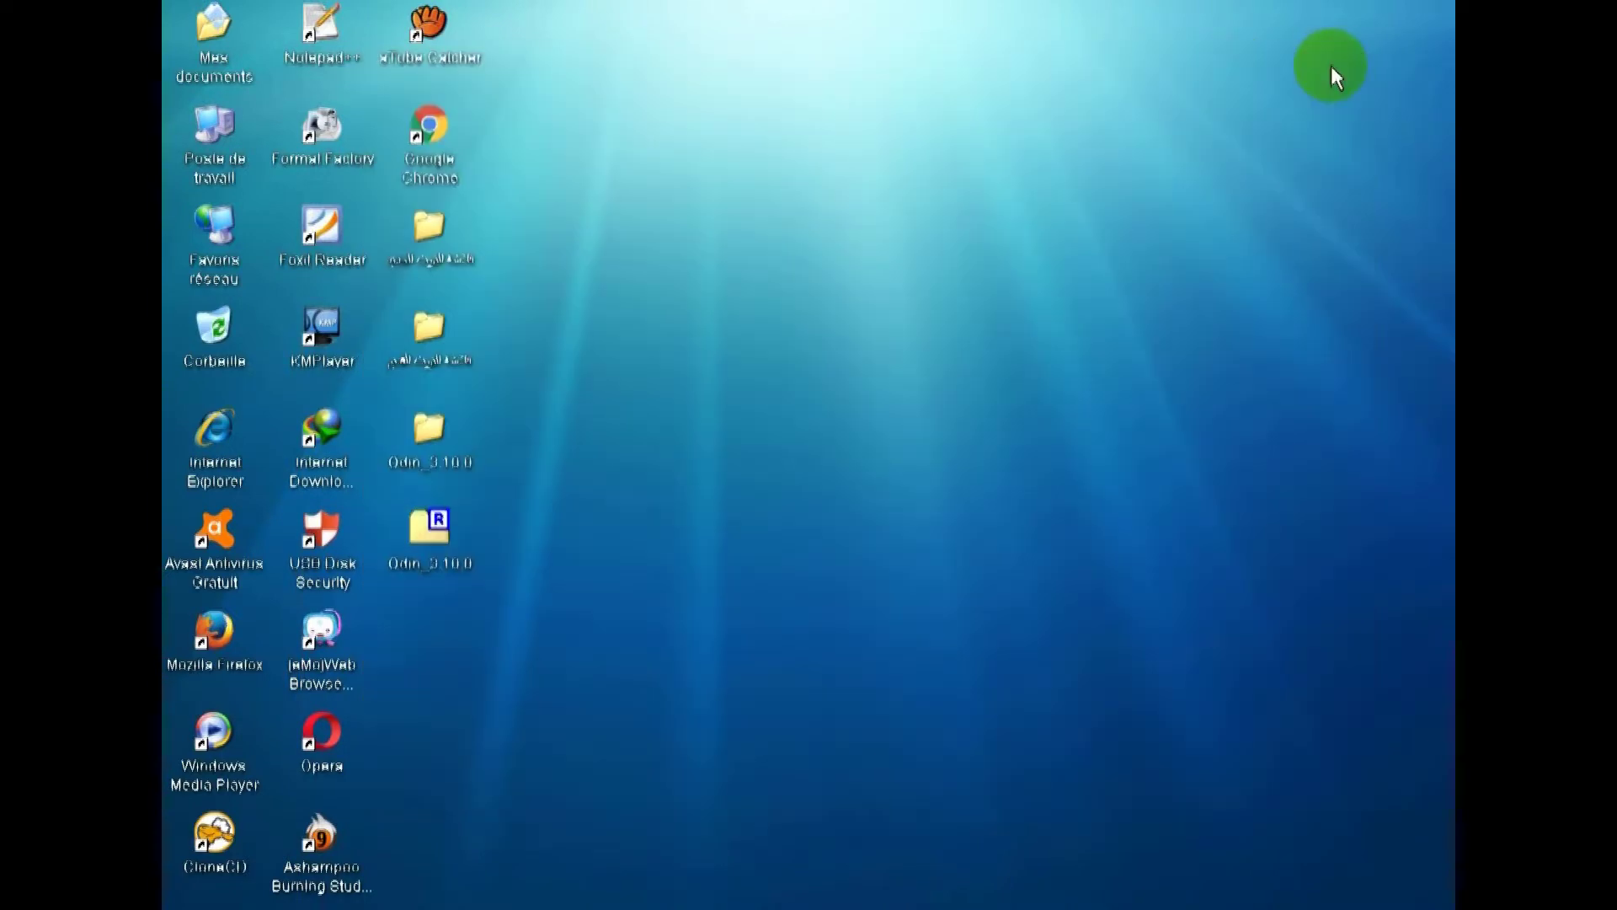
- Examine the files inside the Galaxy Star Pro - S7262 Full Factory Rom 4.1.2 archive in the old-boot folder, and close it
{"action": "double_click", "coordinate": [430, 341]}
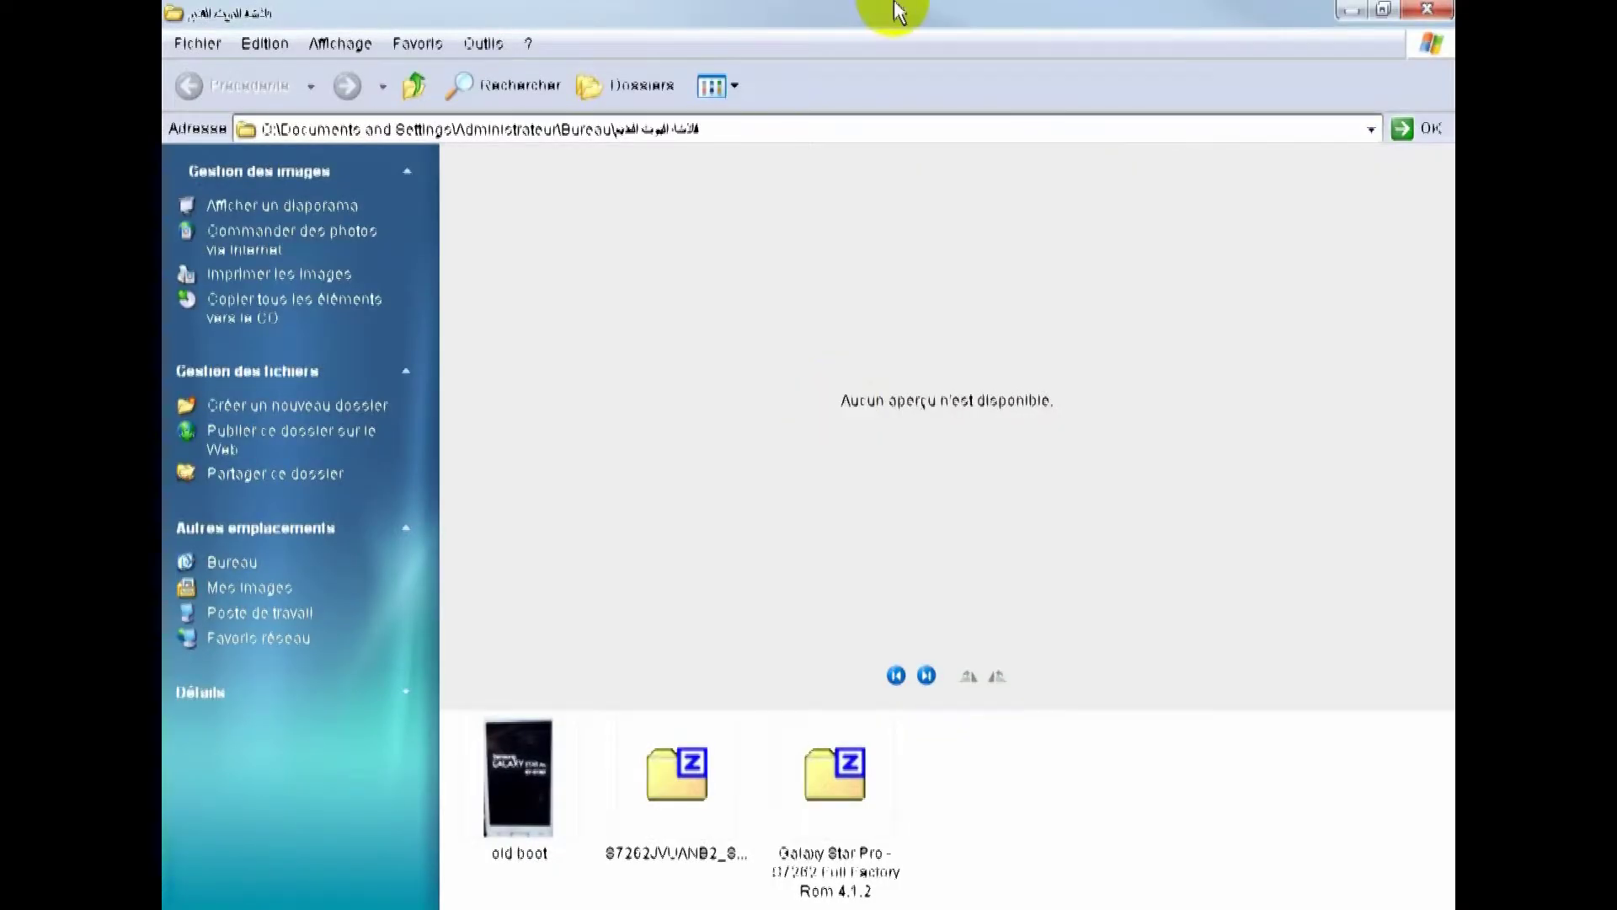
{"action": "left_click_drag", "start_coordinate": [902, 11], "coordinate": [918, 65]}
{"action": "double_click", "coordinate": [987, 699]}
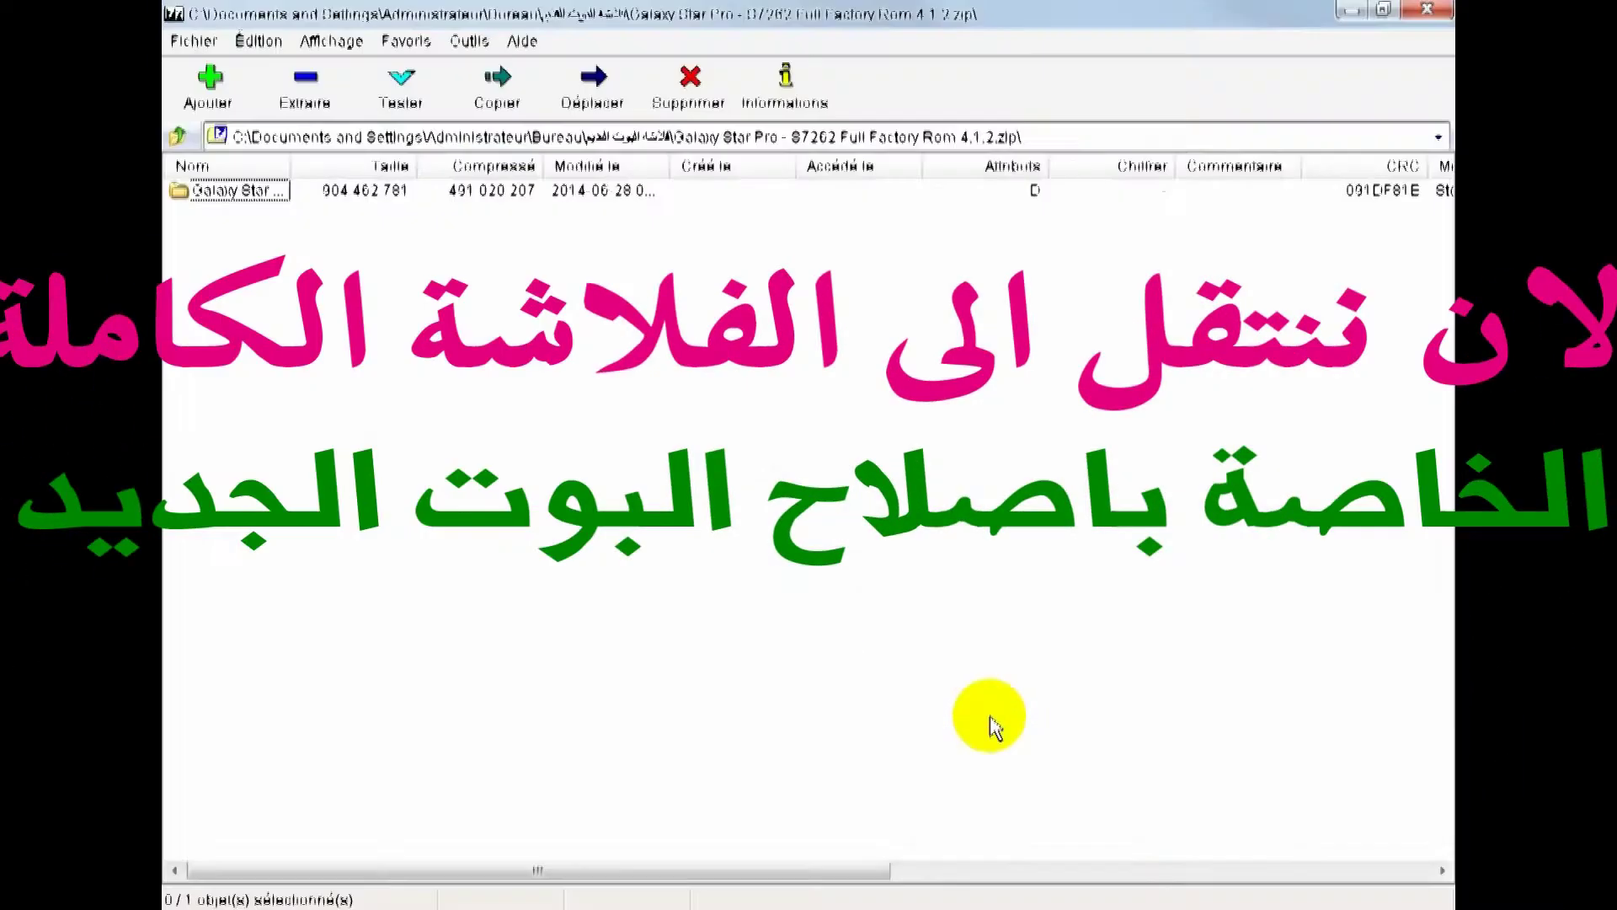
{"action": "double_click", "coordinate": [237, 191]}
{"action": "double_click", "coordinate": [238, 191]}
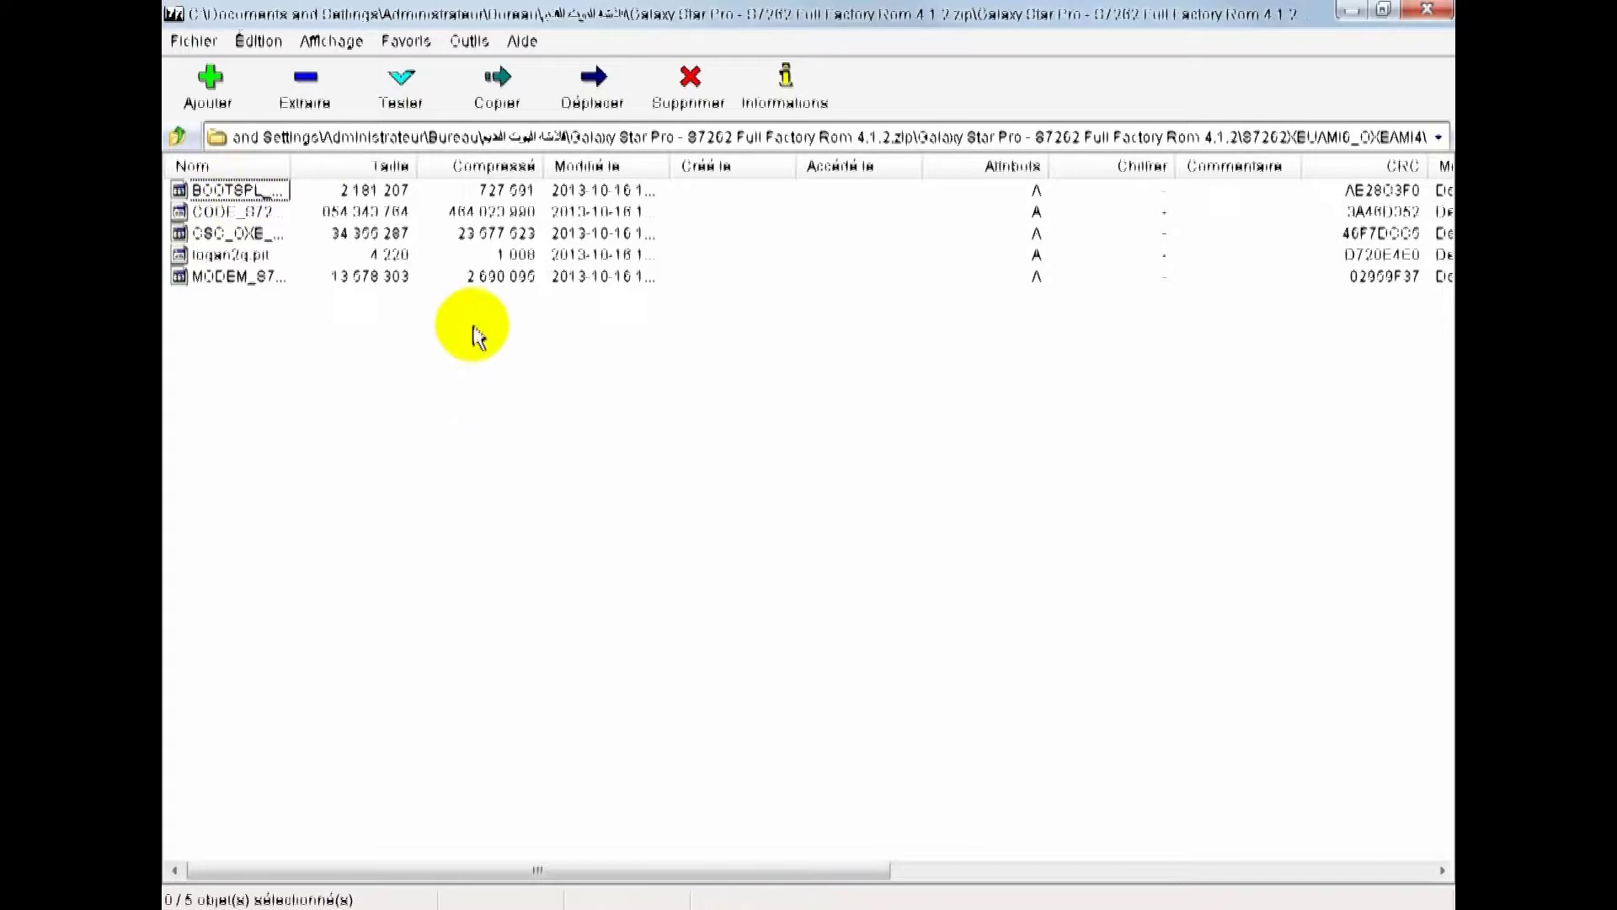
{"action": "left_click", "coordinate": [1428, 10]}
- Examine the files inside the S7262JVUANB2_S7262OJVANB3_BTC.zip archive in the old-boot folder, and close it
{"action": "double_click", "coordinate": [825, 662]}
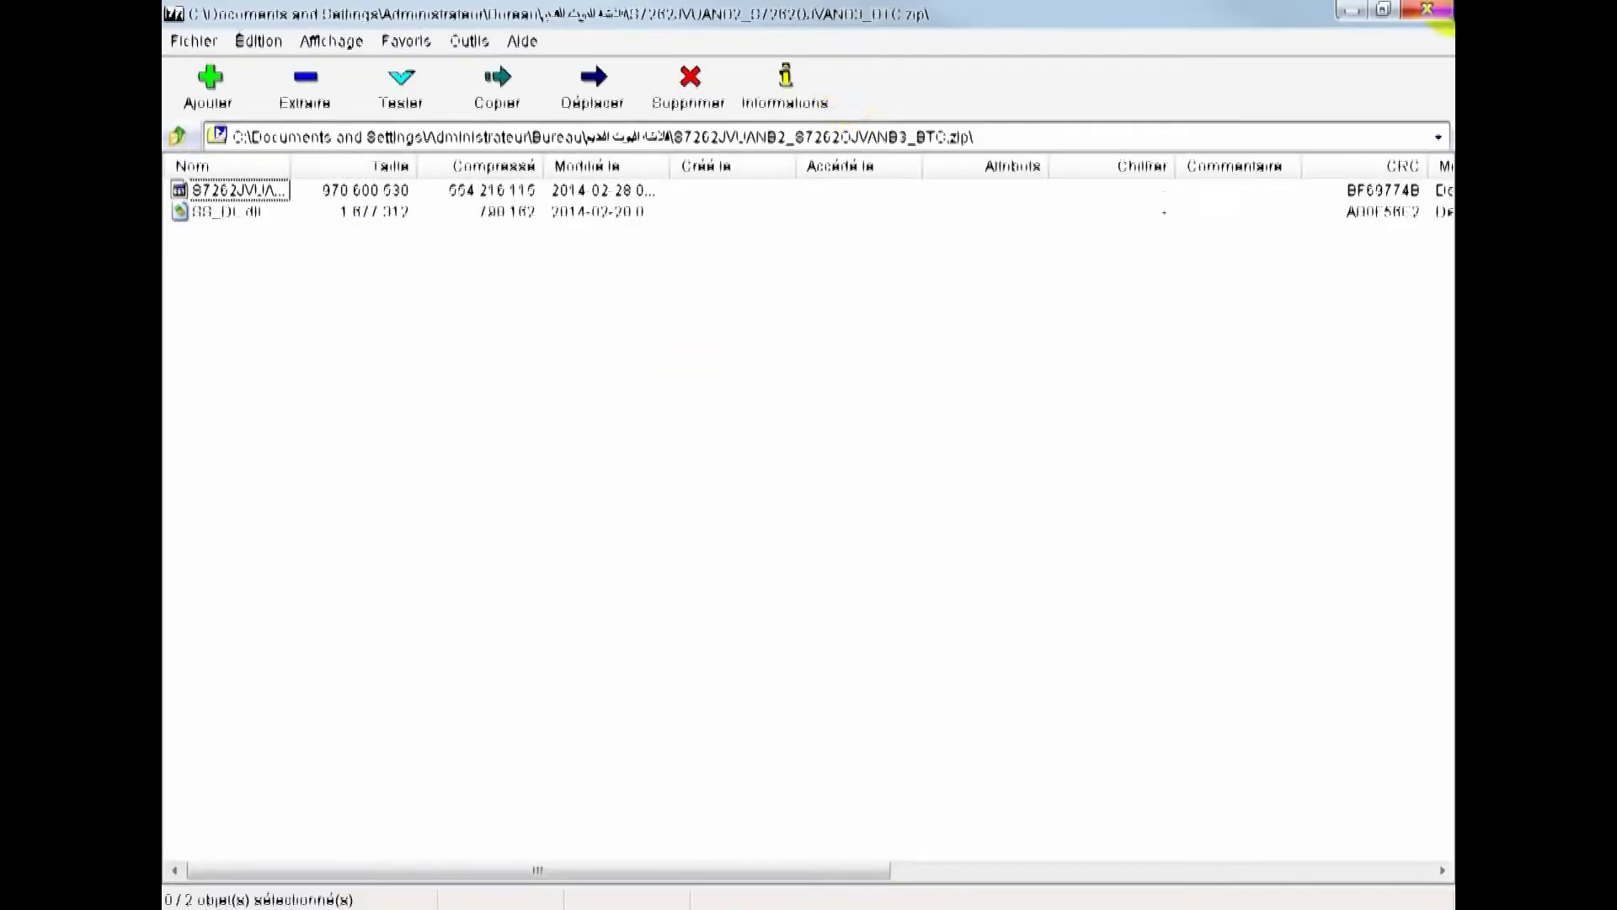
{"action": "left_click", "coordinate": [249, 197]}
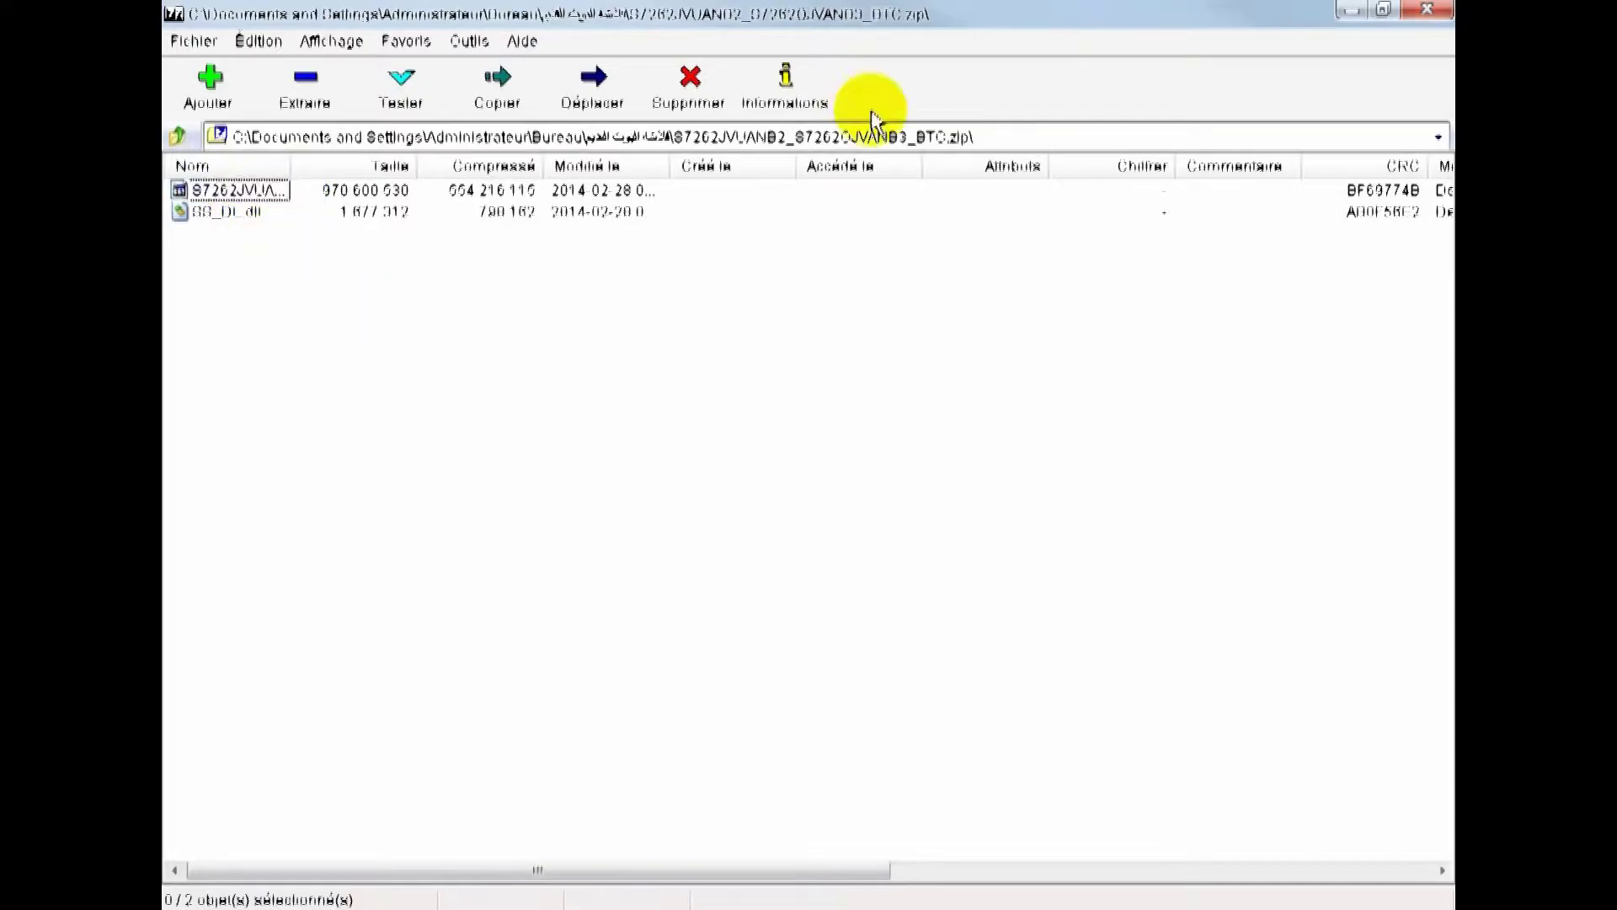
{"action": "left_click", "coordinate": [1428, 10]}
- Extract the Galaxy Star Pro - S7262 Full Factory Rom 4.1.2 archive with 7-Zip into a folder of the same name
{"action": "left_click", "coordinate": [983, 670]}
{"action": "right_click", "coordinate": [977, 684]}
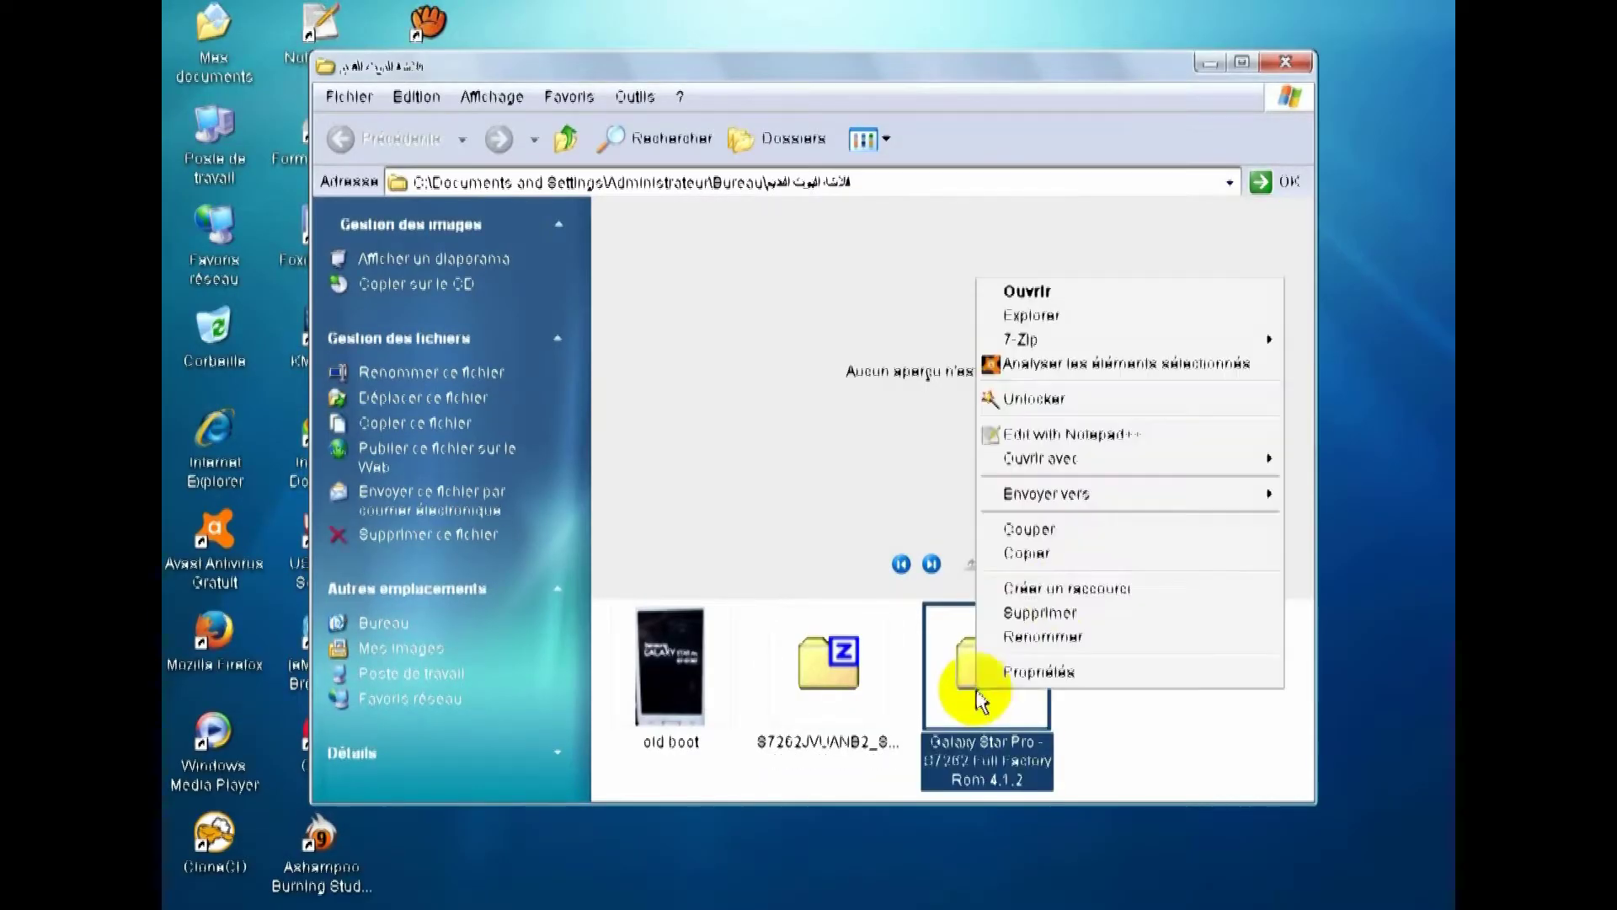
{"action": "mouse_move", "coordinate": [1120, 339]}
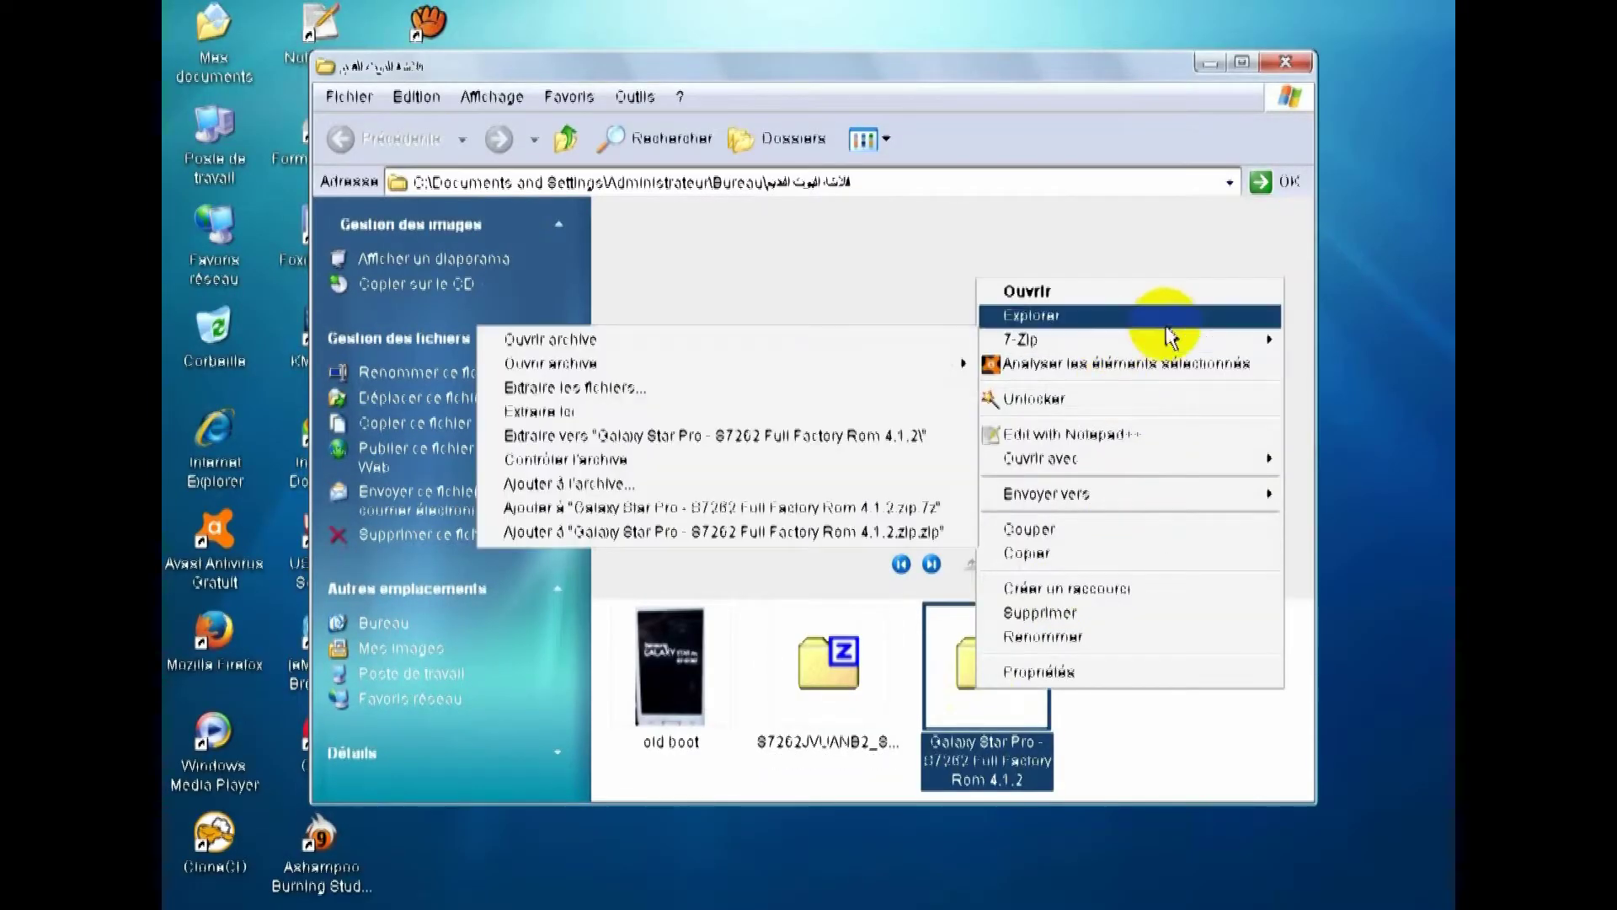
{"action": "left_click", "coordinate": [832, 436]}
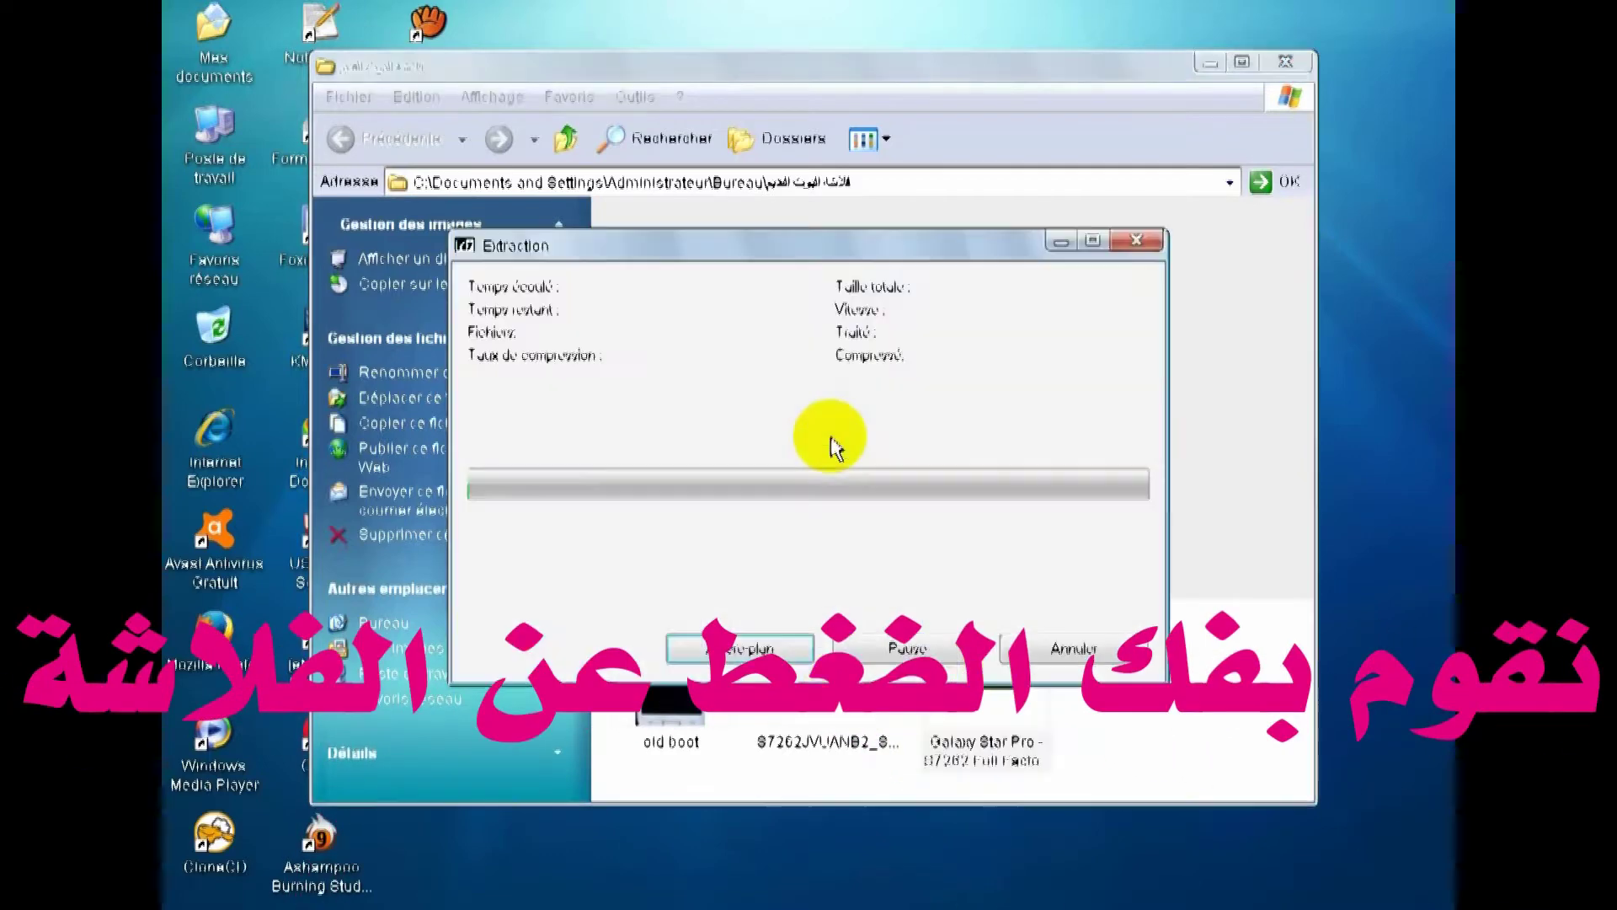
{"action": "left_click_drag", "start_coordinate": [902, 236], "coordinate": [902, 295]}
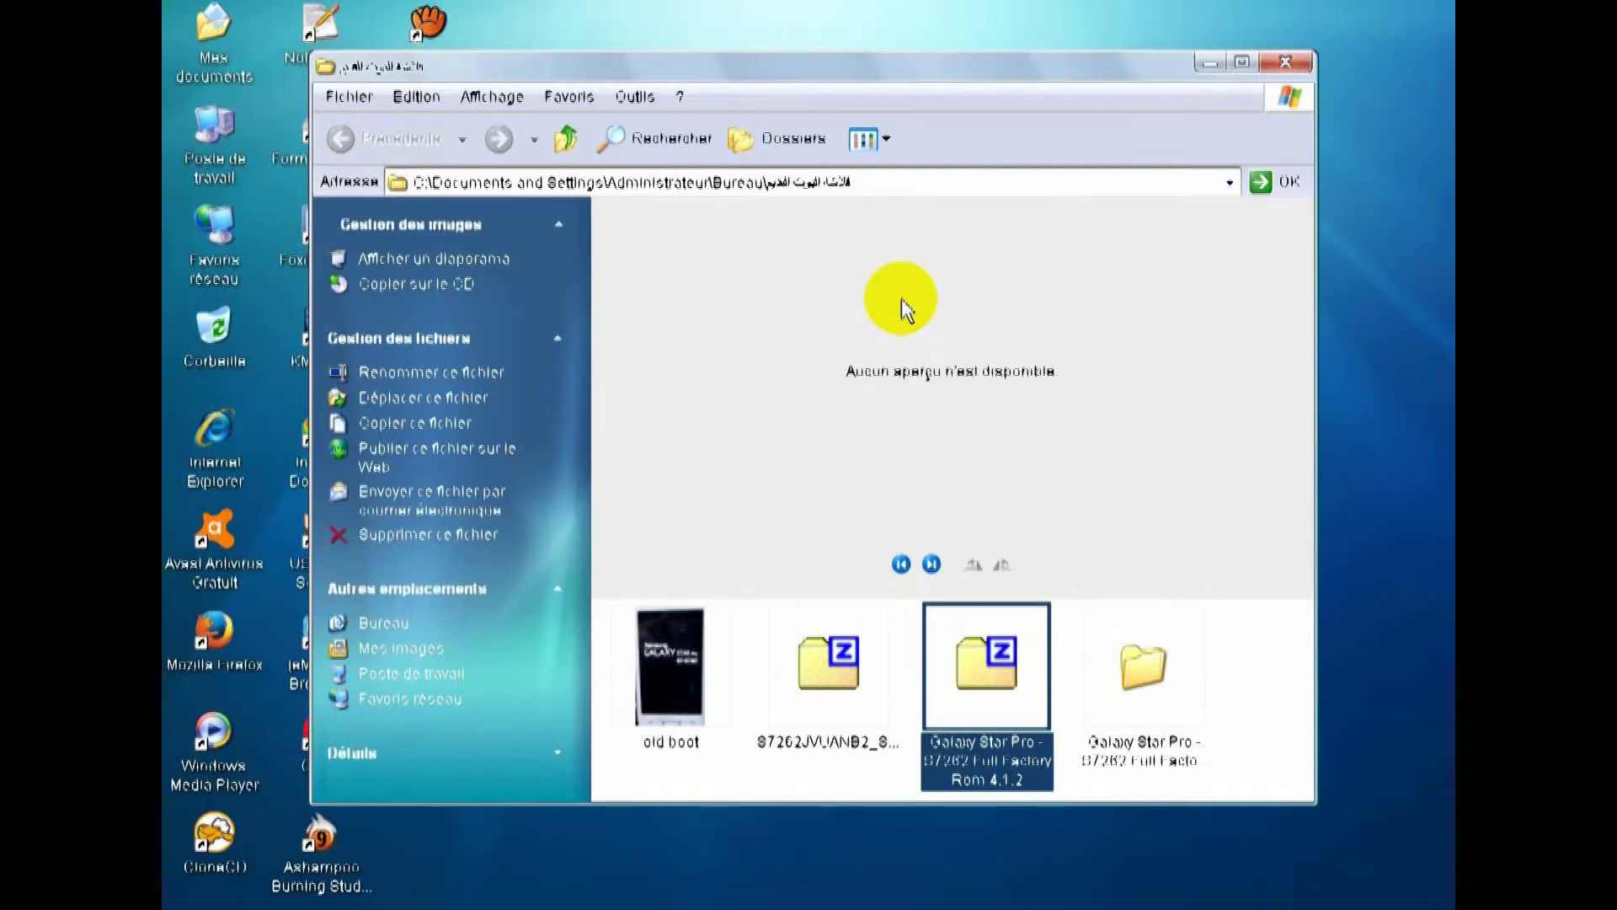
- Examine the firmware files in the S7262XEUAMI6_OXEAMI4 subfolder of the extracted Galaxy Star Pro folder, and close the window
{"action": "left_click", "coordinate": [1173, 740]}
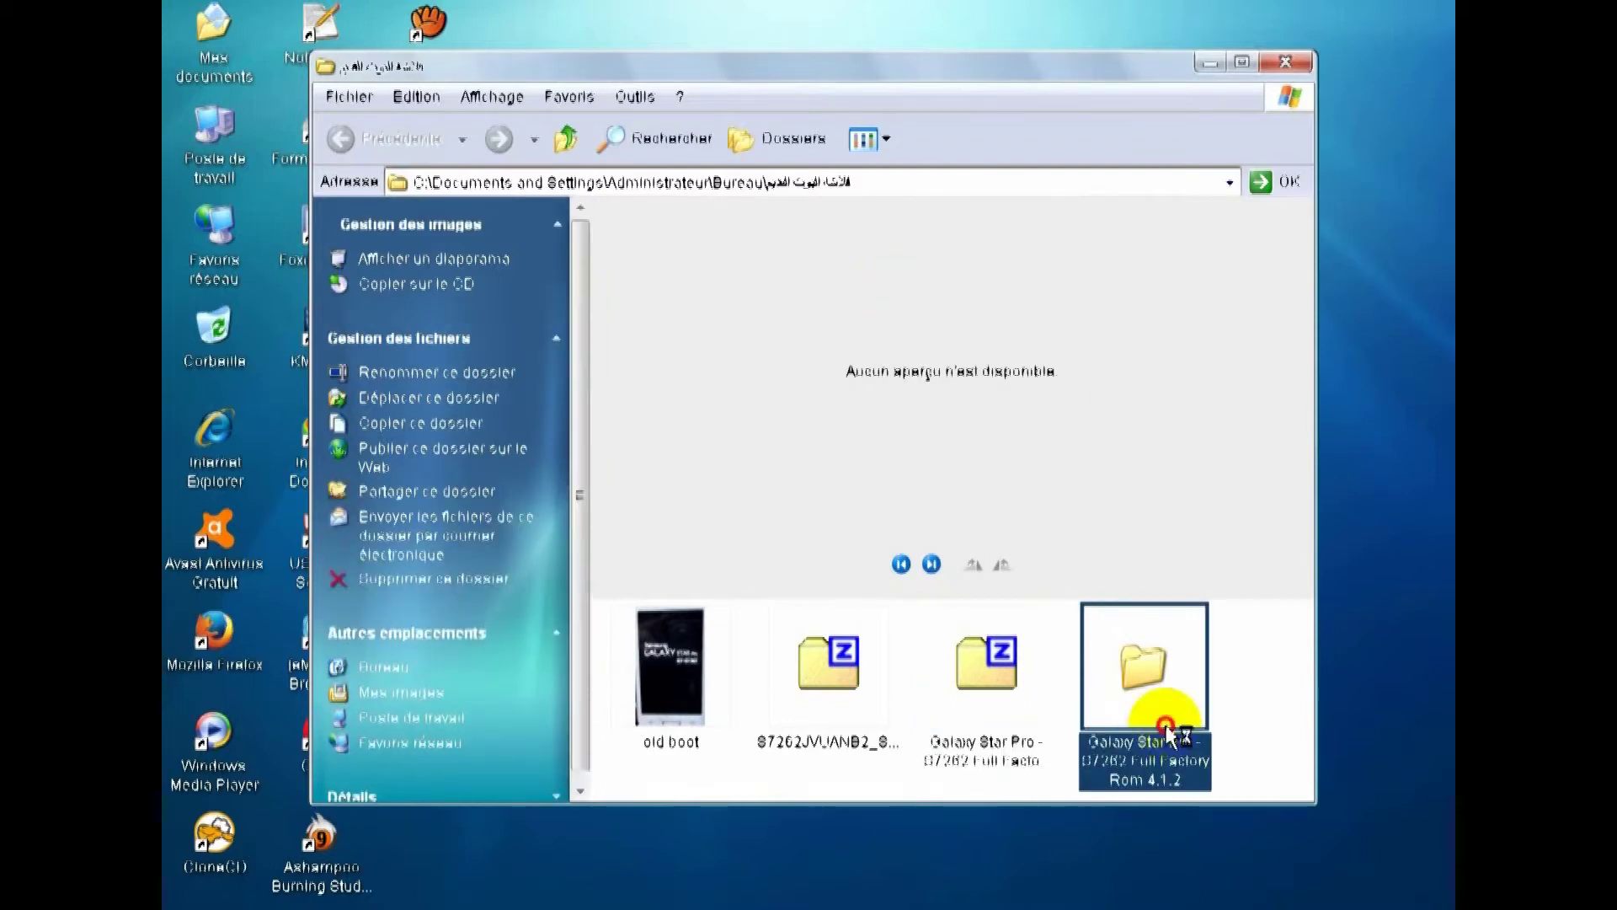
{"action": "double_click", "coordinate": [1171, 736]}
{"action": "double_click", "coordinate": [723, 240]}
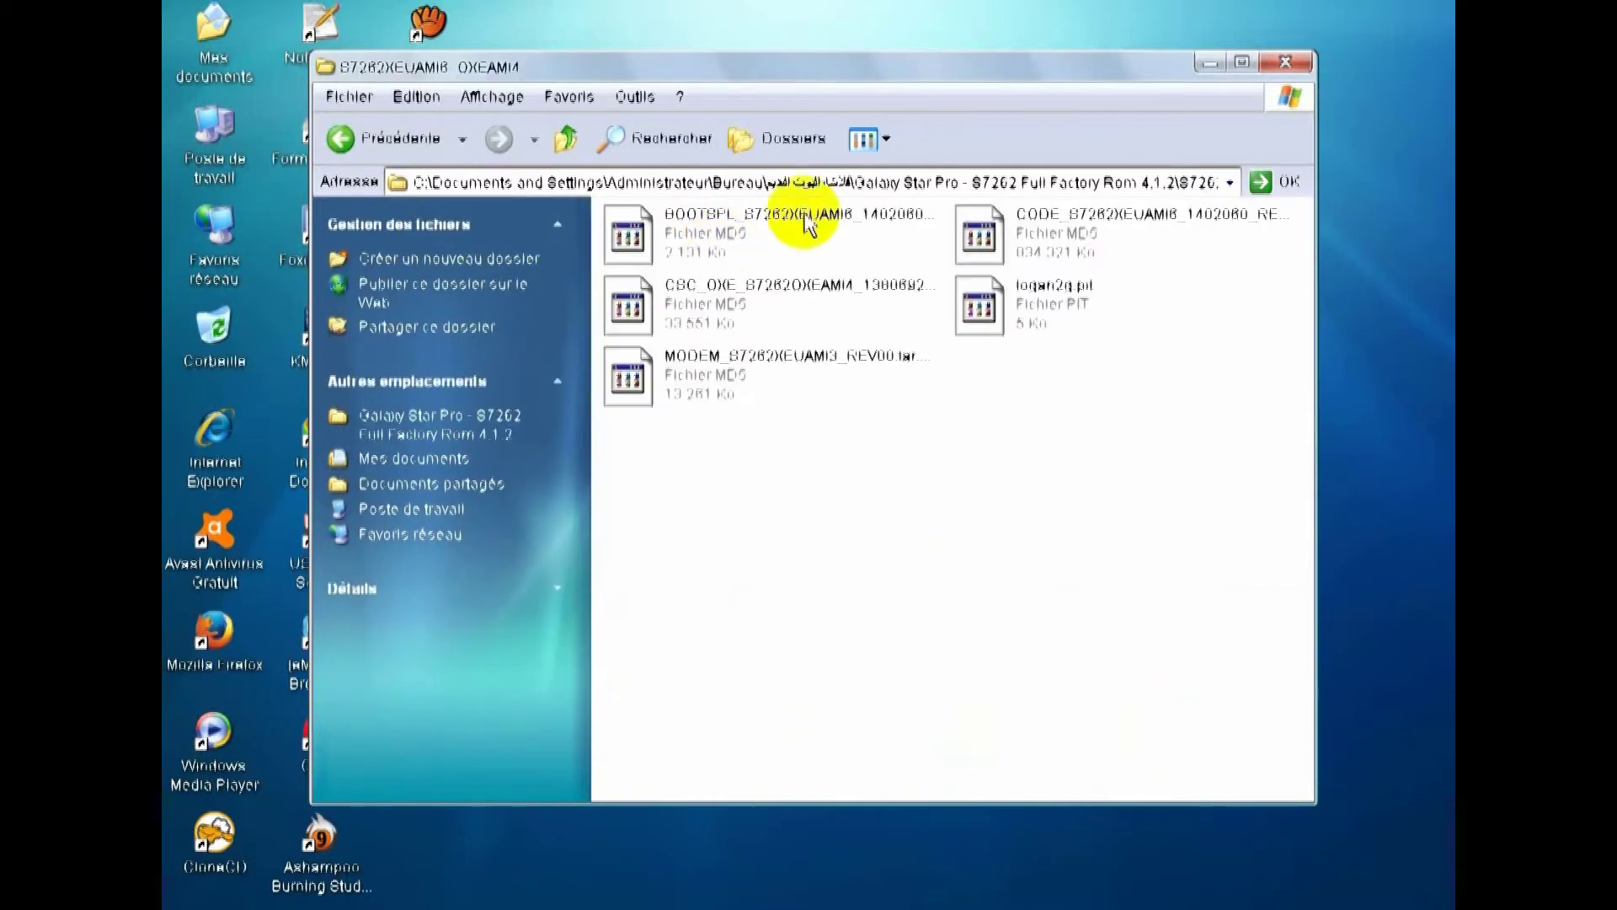
{"action": "left_click", "coordinate": [1286, 63]}
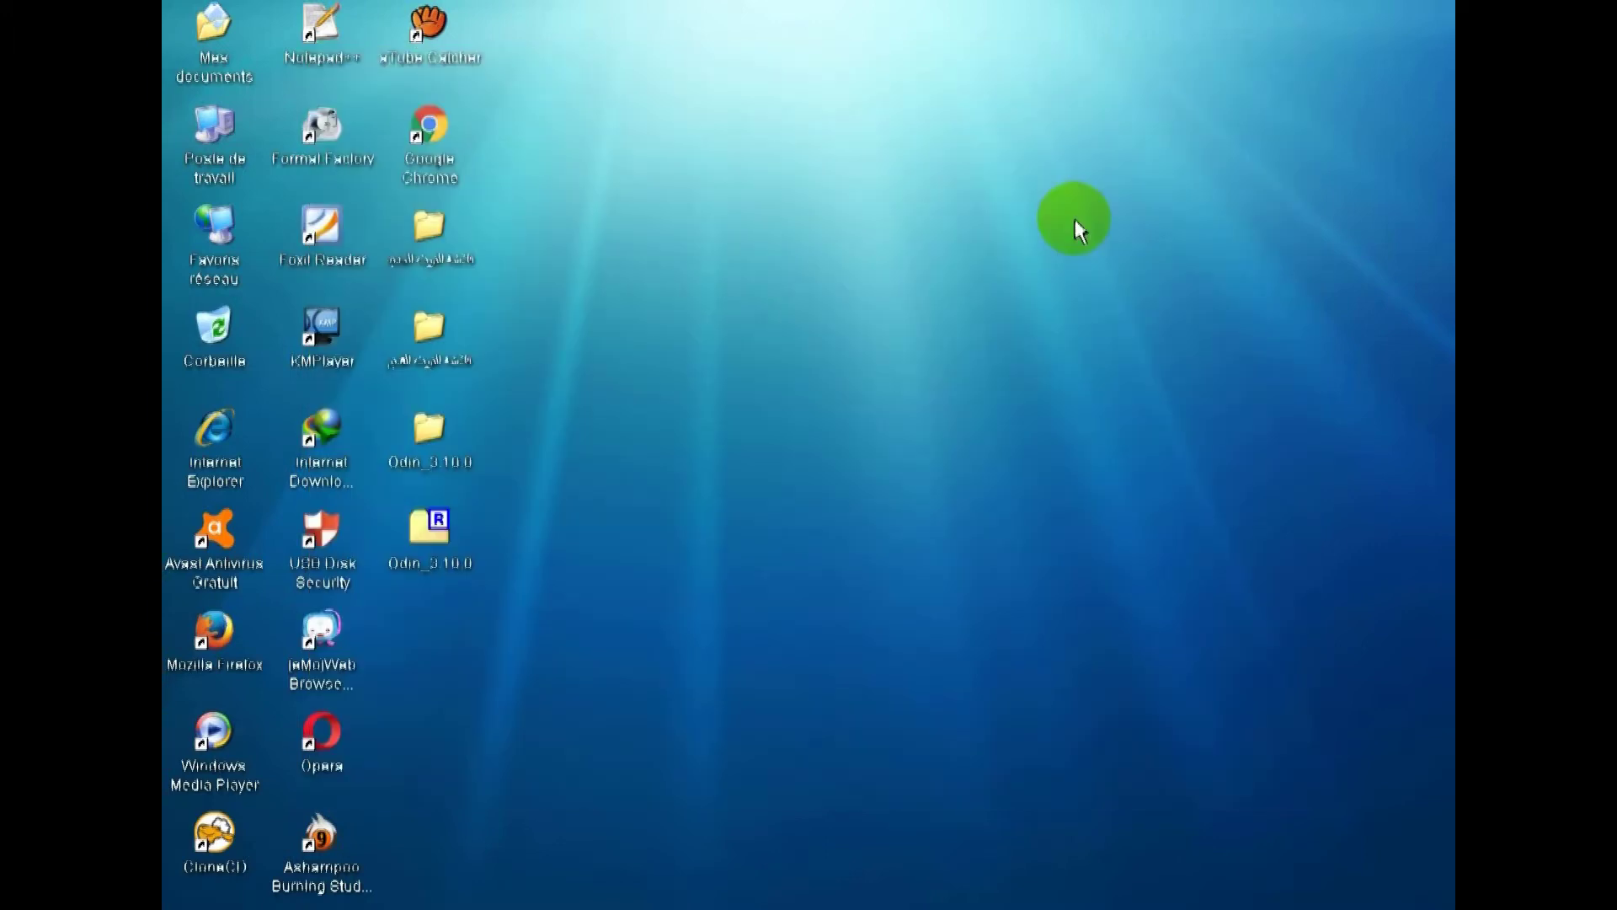
- Launch Odin3 v3.10.0 from the Odin_3.10.0 desktop folder, and close the folder window
{"action": "double_click", "coordinate": [418, 454]}
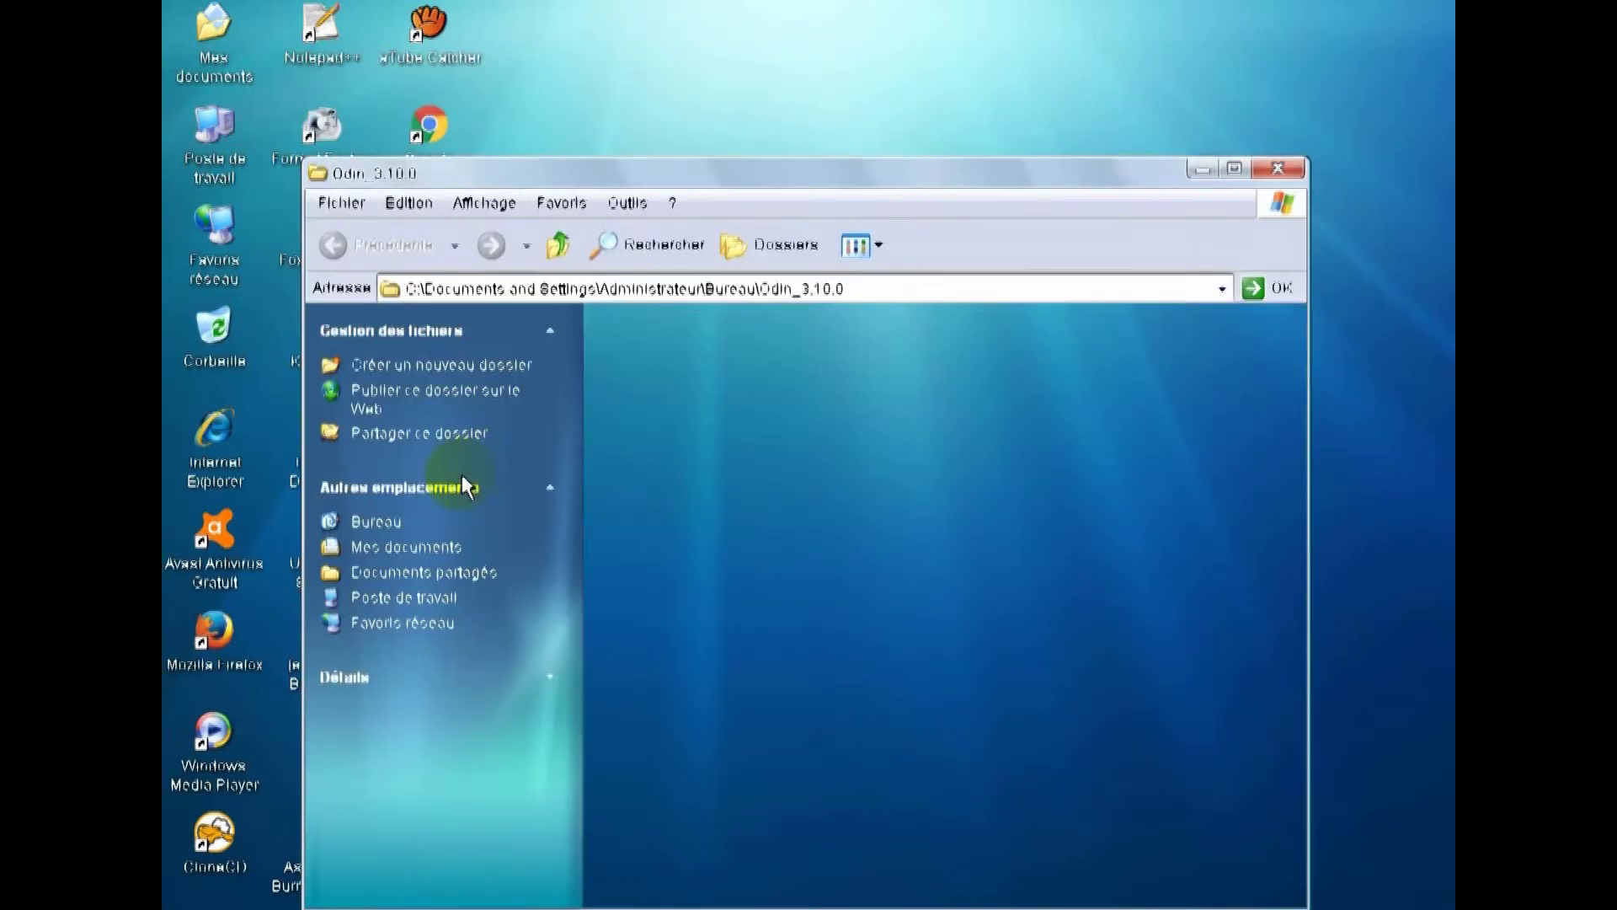
{"action": "left_click", "coordinate": [969, 350]}
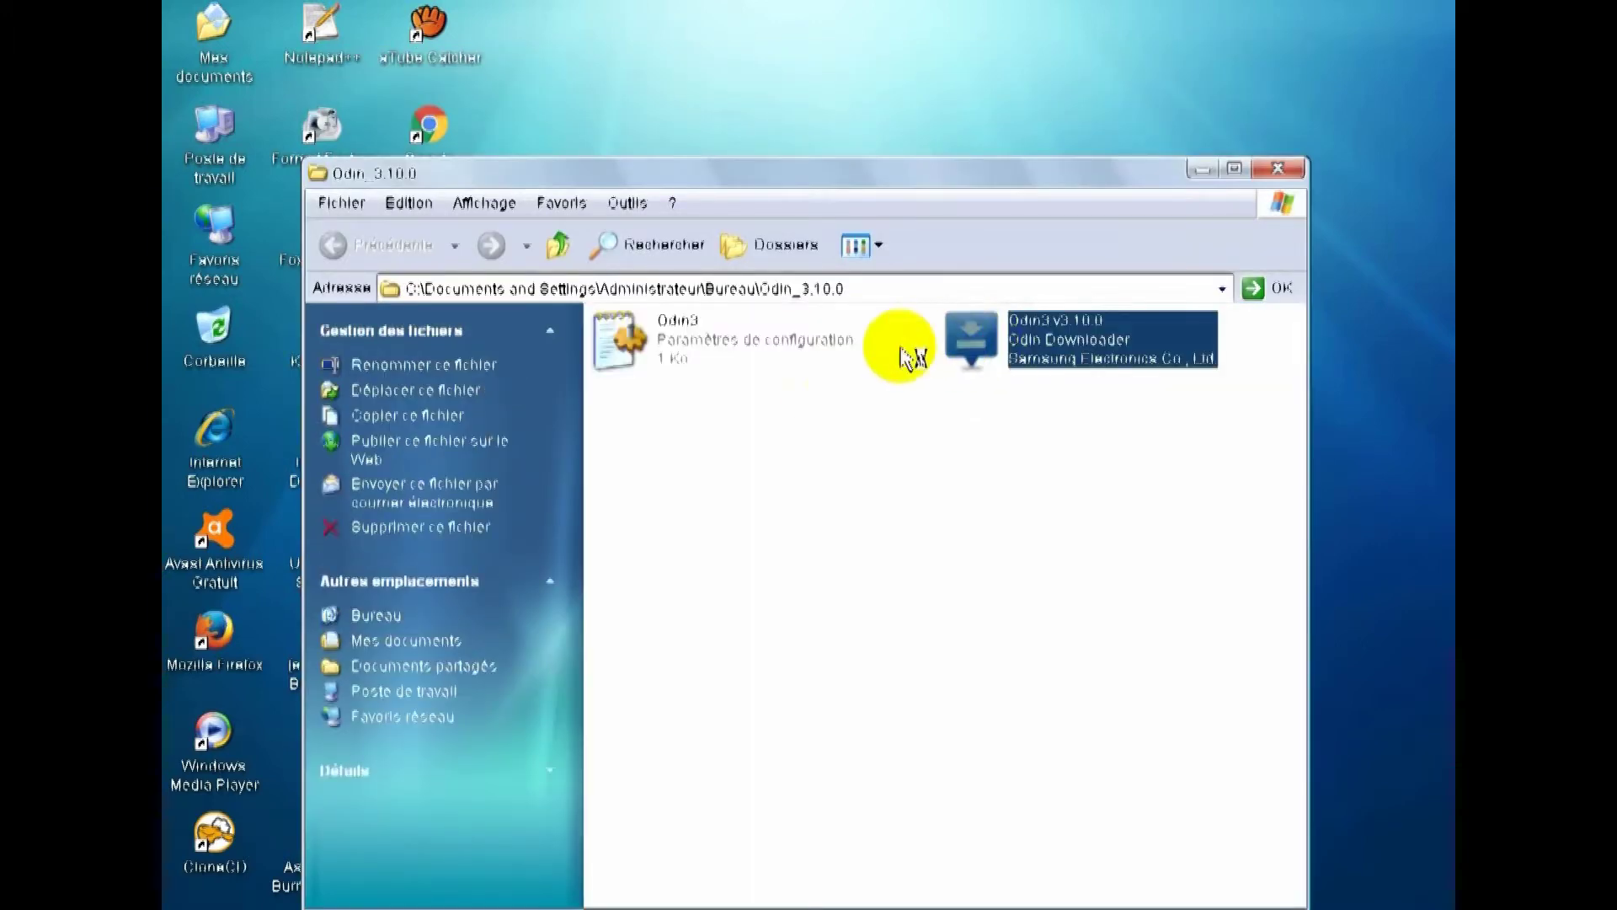
{"action": "left_click", "coordinate": [1278, 167]}
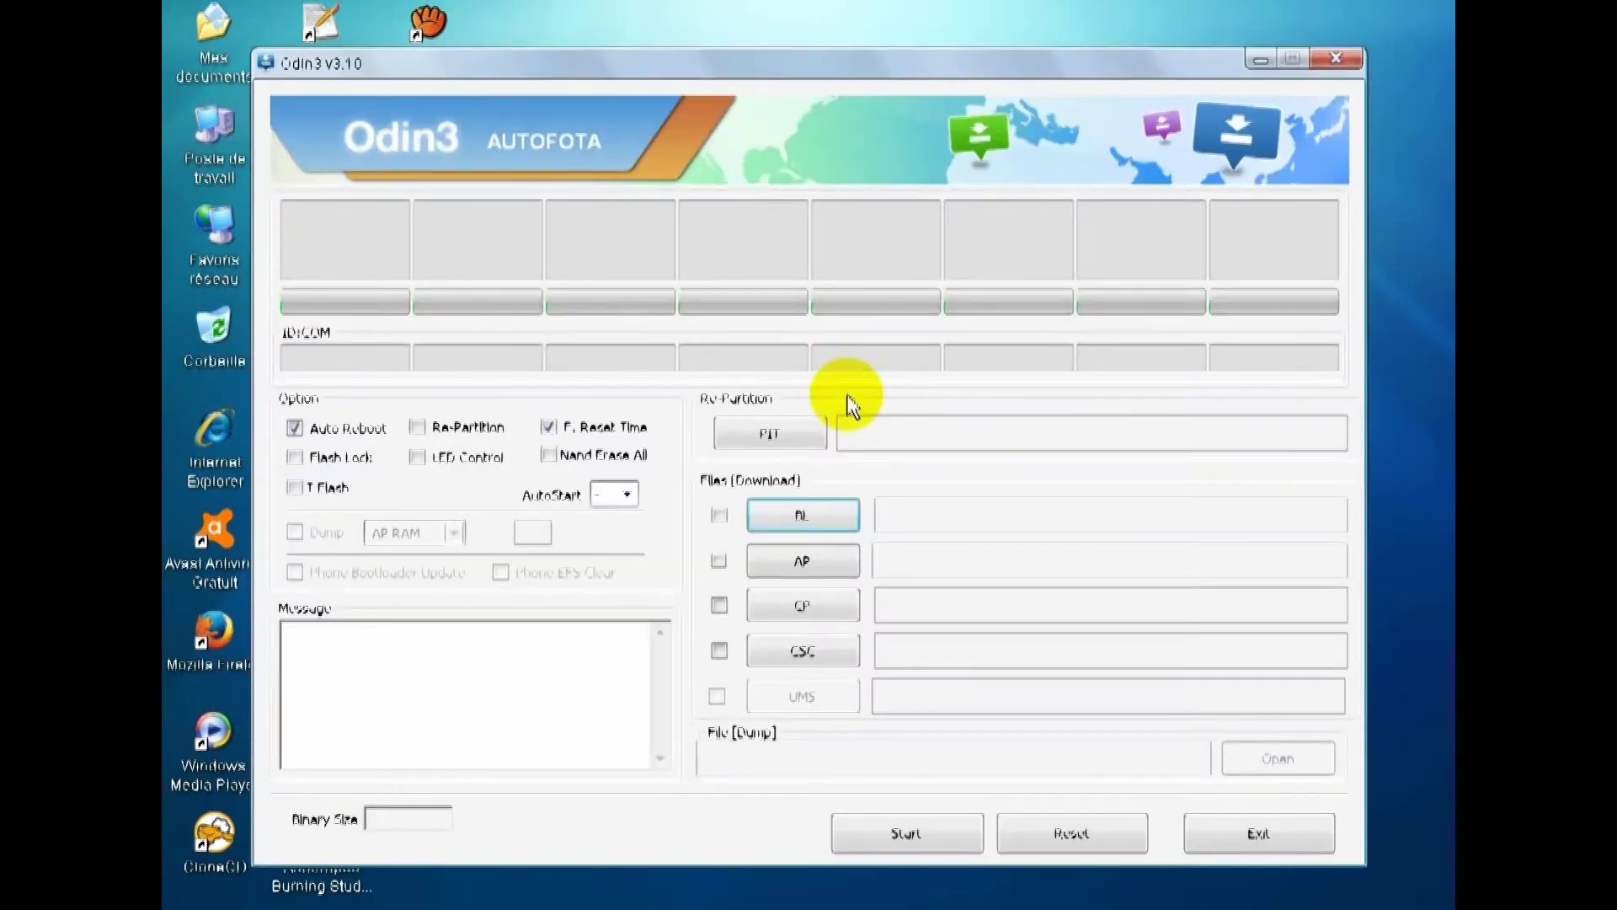
- Load logan2g.pit from the extracted S7262XEUAMI6_OXEAMI4 folder in the old-boot folder as the PIT file
{"action": "left_click", "coordinate": [770, 432]}
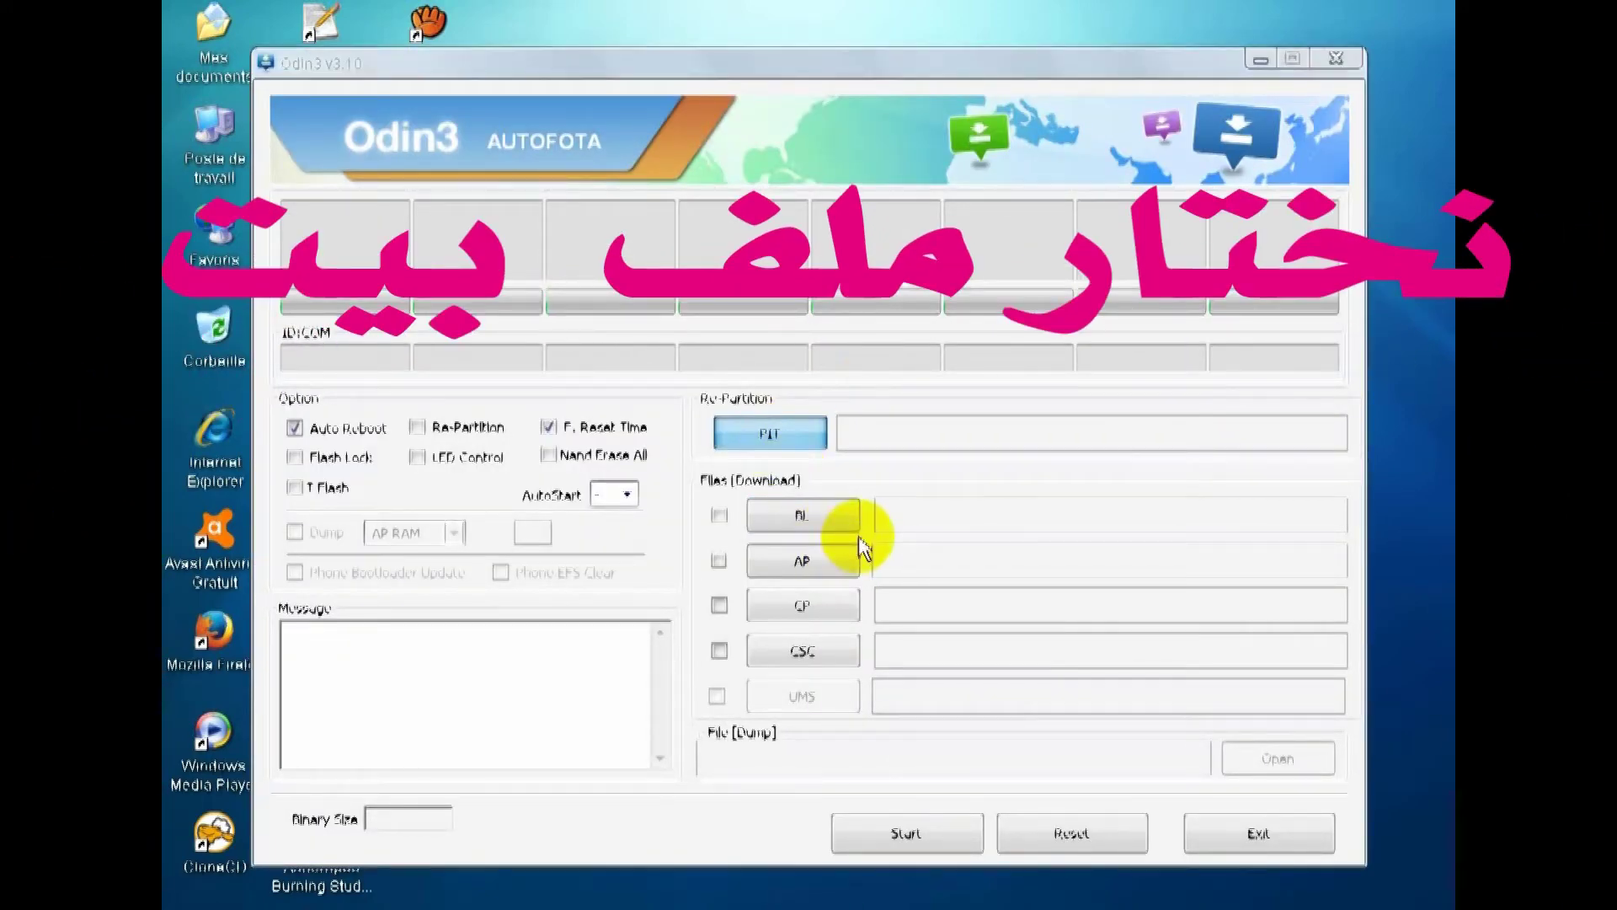
{"action": "left_click", "coordinate": [520, 402]}
{"action": "double_click", "coordinate": [654, 395]}
{"action": "double_click", "coordinate": [712, 291]}
{"action": "double_click", "coordinate": [715, 291]}
{"action": "left_click", "coordinate": [653, 288]}
{"action": "left_click", "coordinate": [1110, 656]}
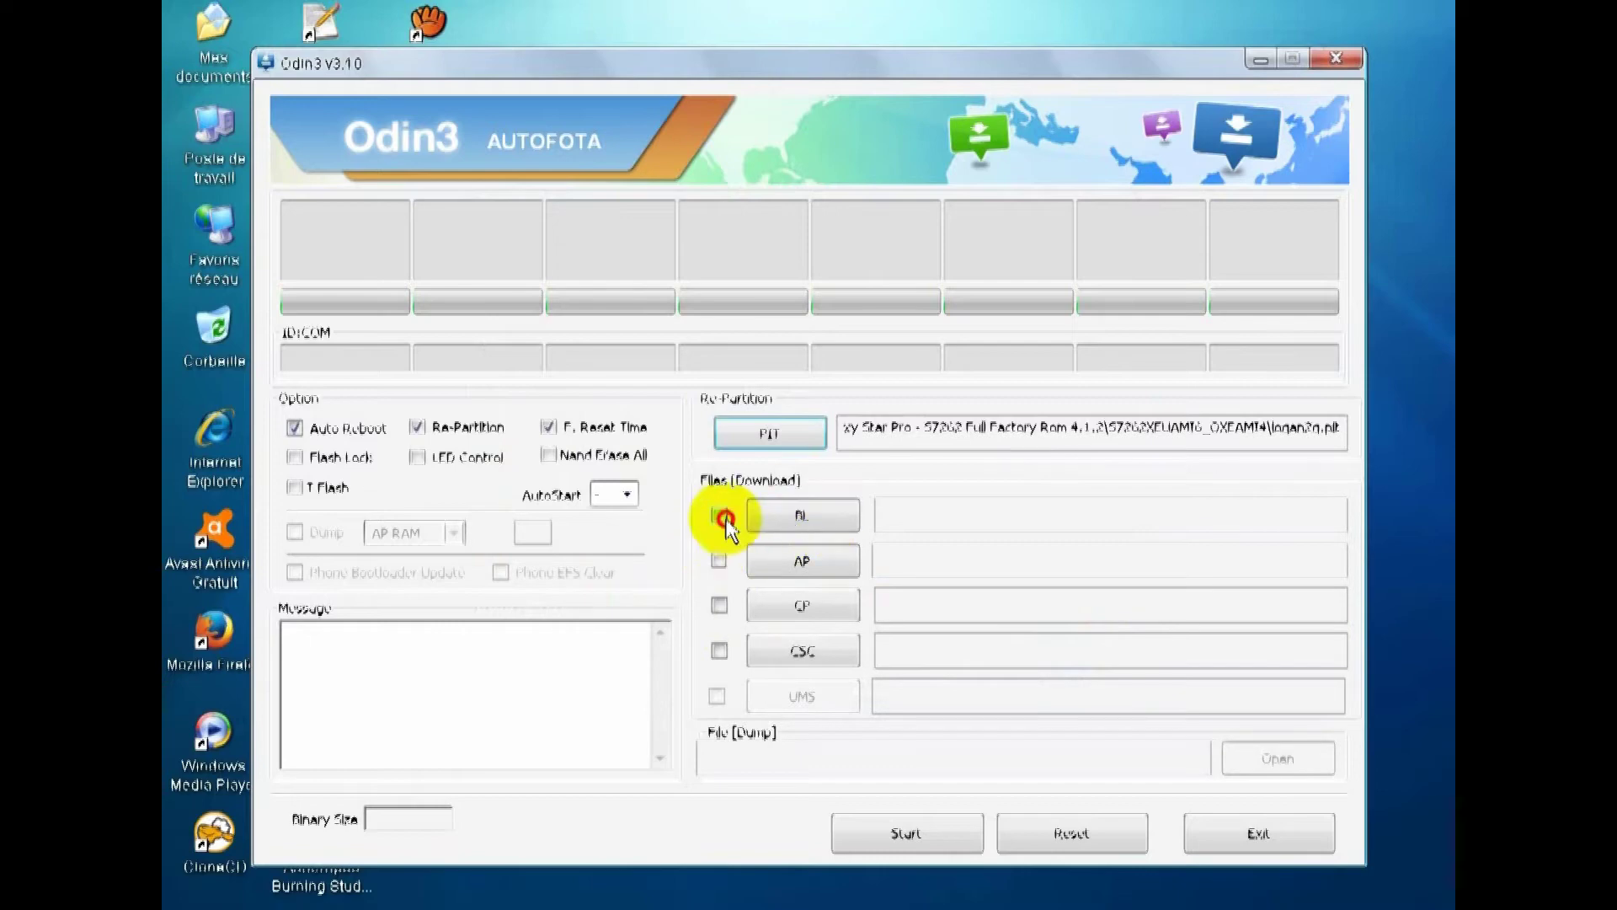
- Enable BL and load BOOTSPL_S7262XEUAMI6_1402060_REV00_user_low_ship.tar.md5 as its file
{"action": "left_click", "coordinate": [802, 516]}
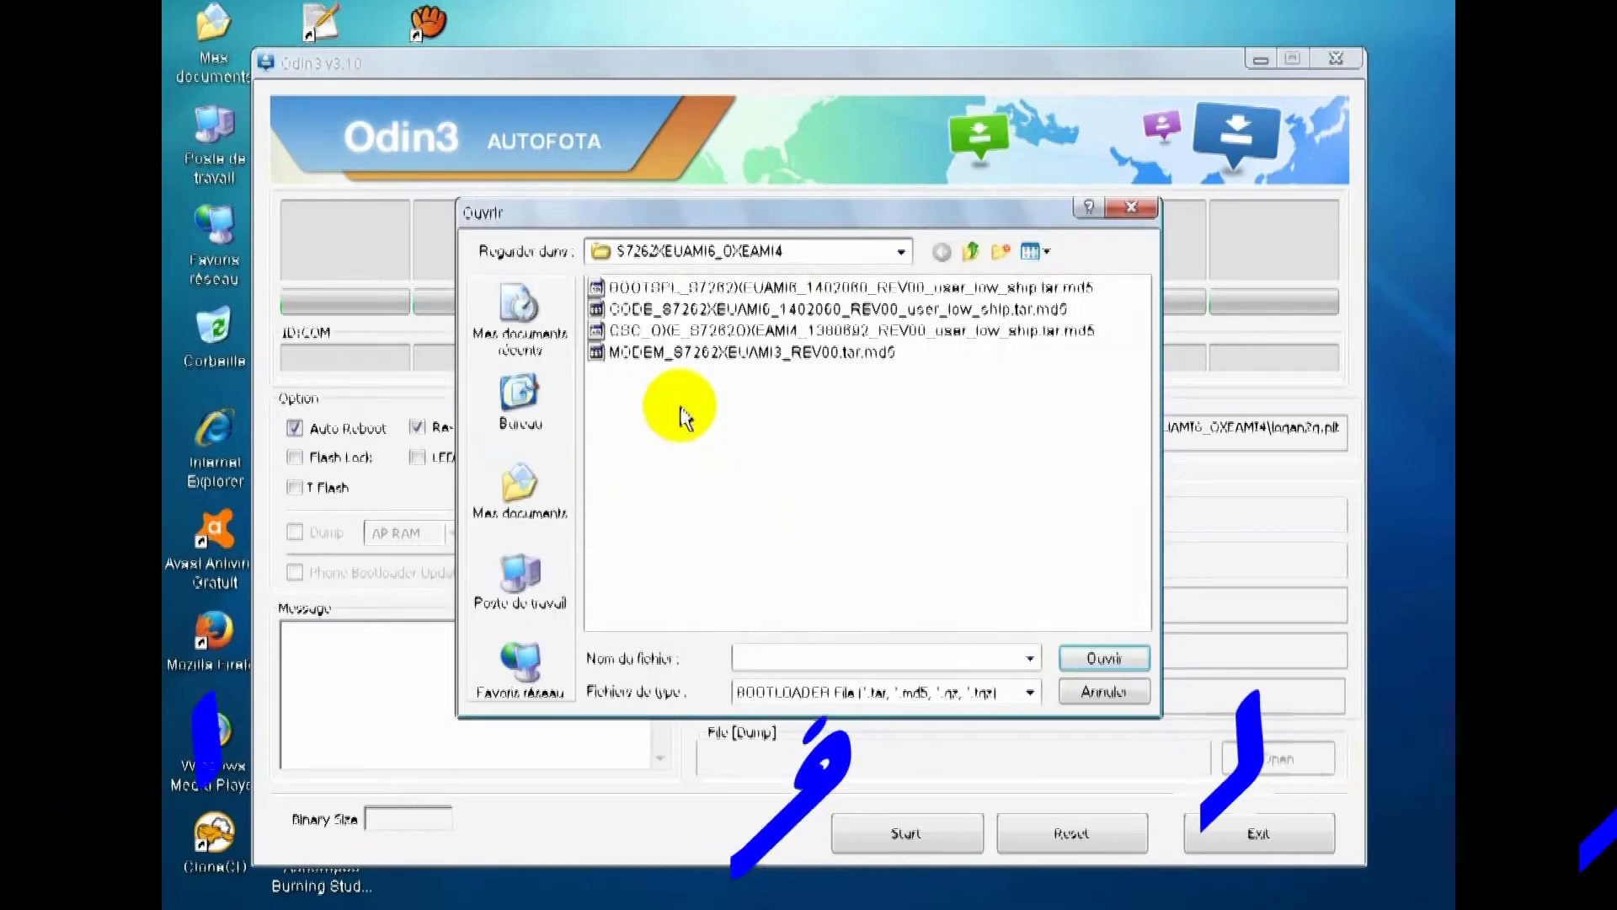
{"action": "left_click", "coordinate": [691, 287]}
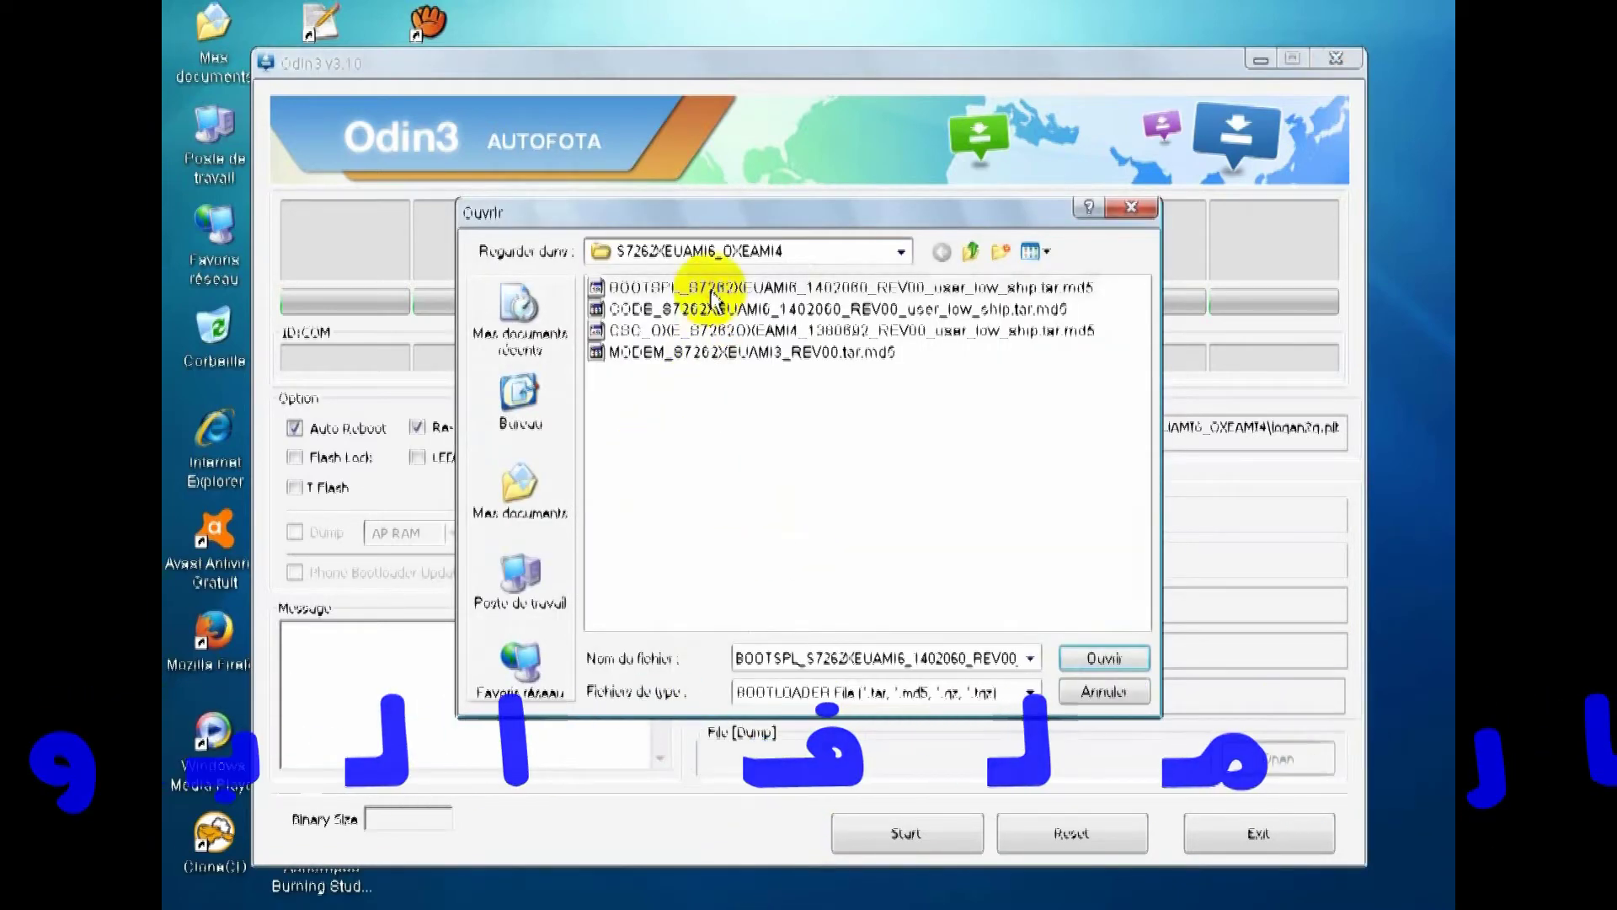
{"action": "left_click", "coordinate": [1103, 658]}
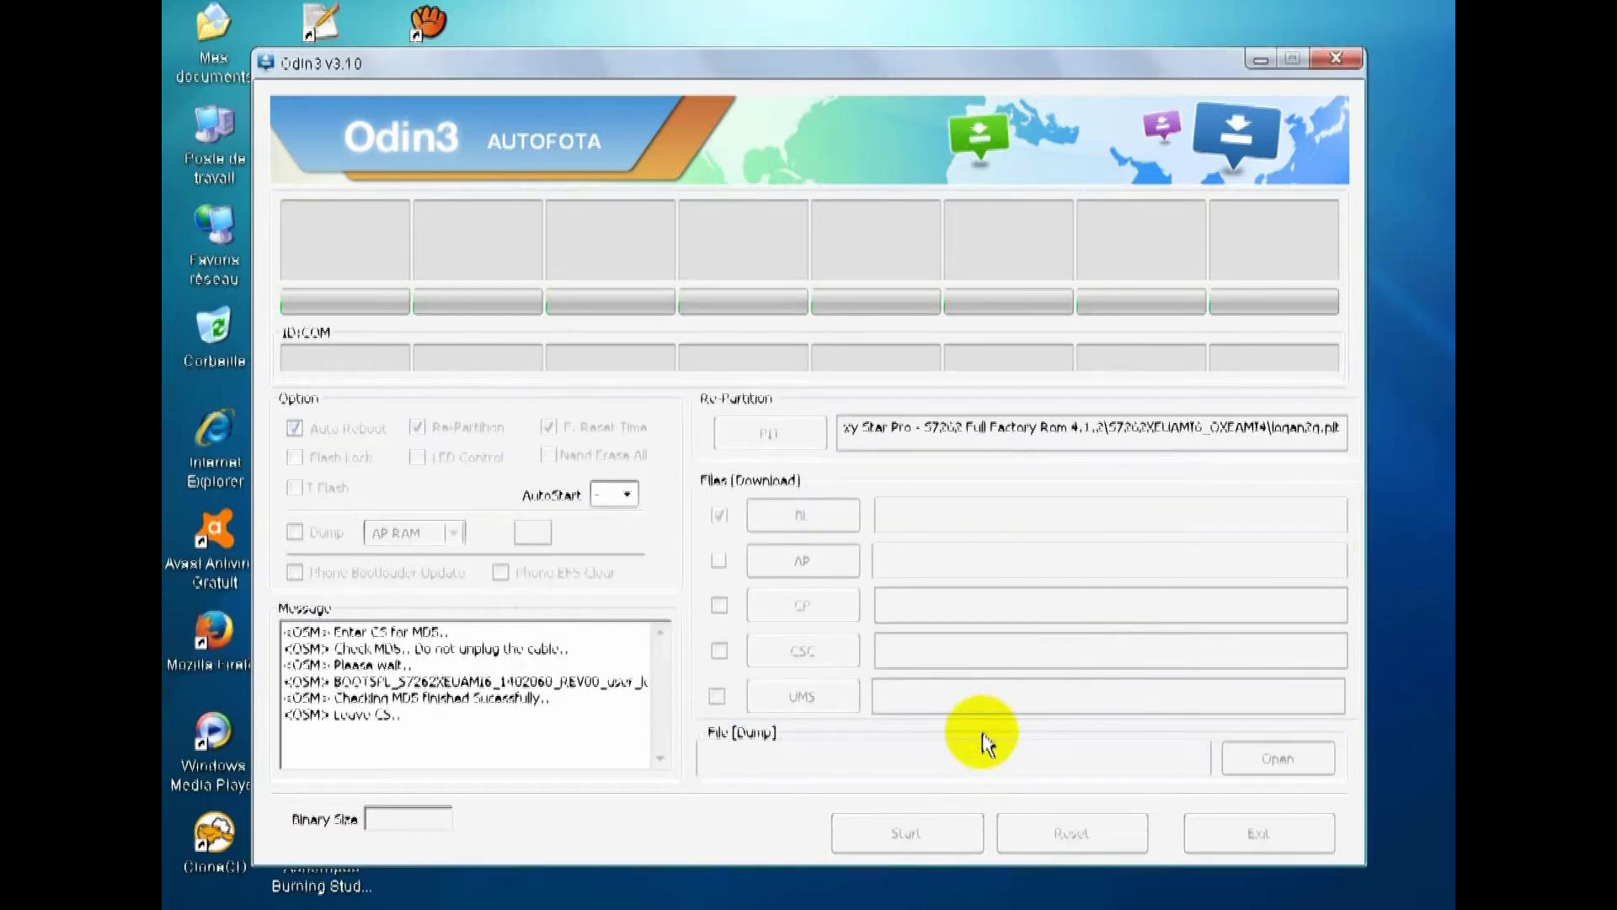
- Enable AP and load CODE_S7262XEUAMI6_1402060_REV00_user_low_ship.tar.md5 as its file
{"action": "left_click", "coordinate": [809, 561]}
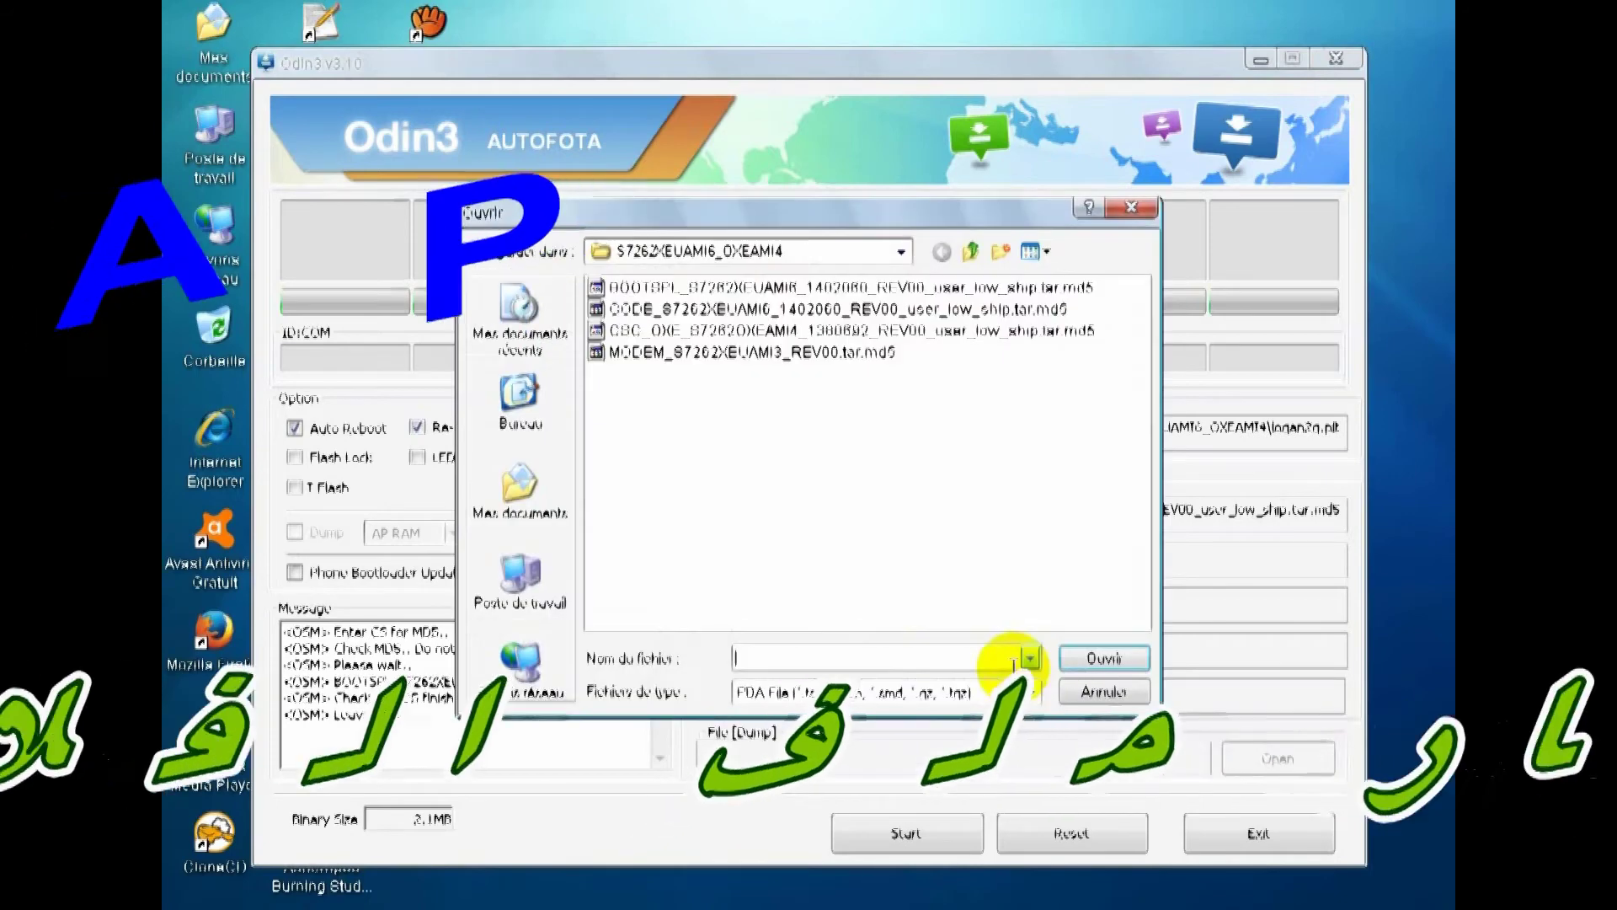
{"action": "left_click", "coordinate": [659, 310]}
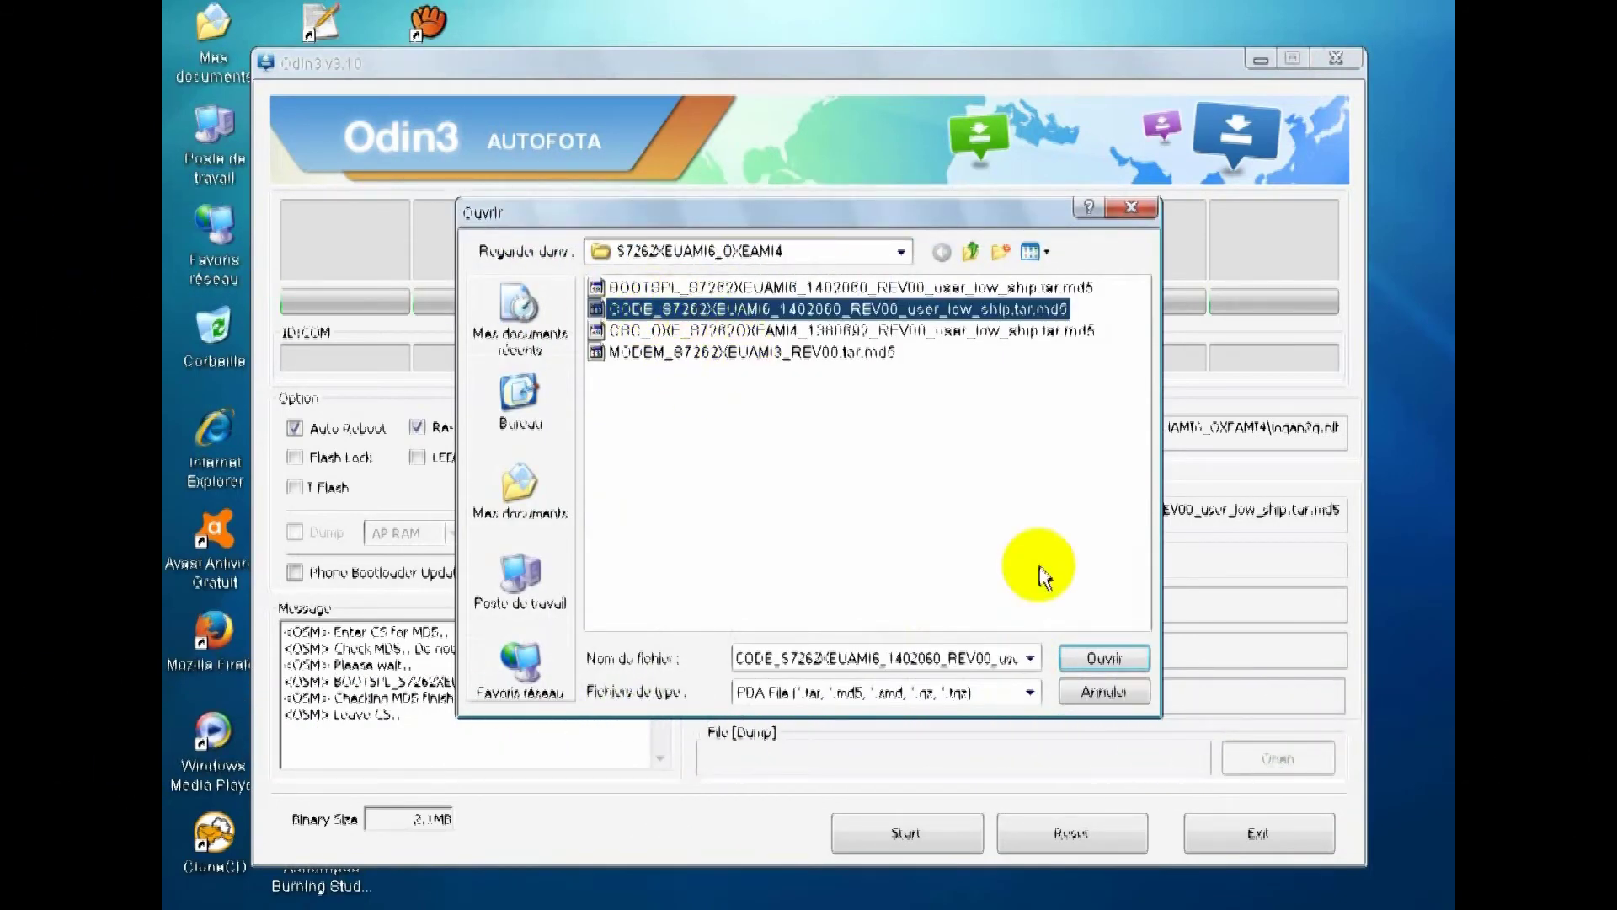
{"action": "left_click", "coordinate": [1103, 657]}
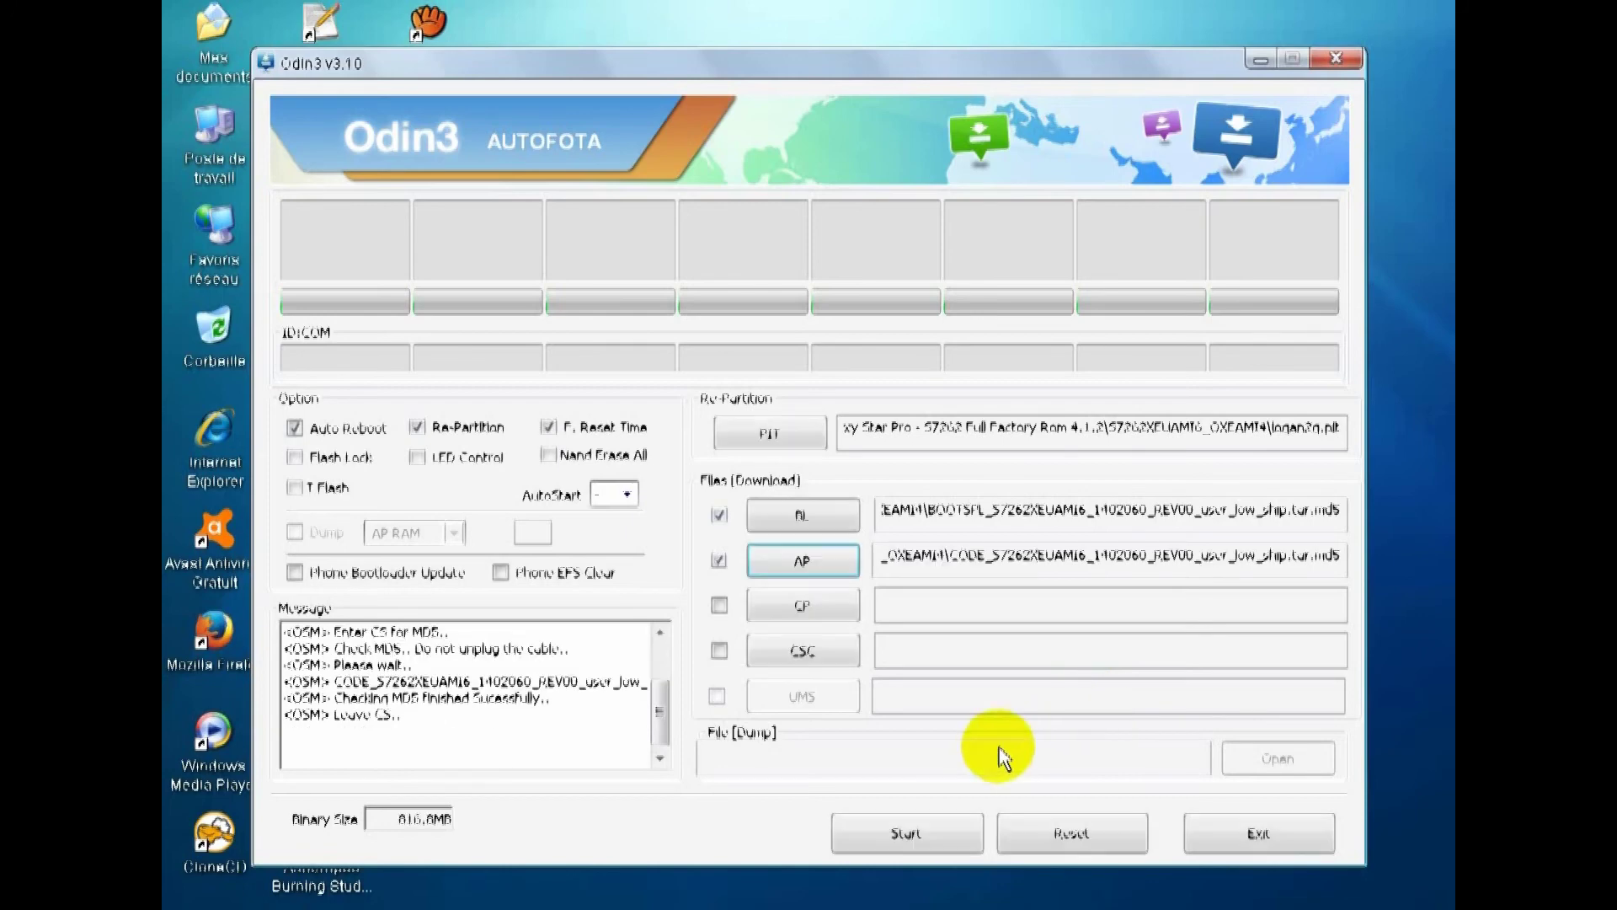
- Enable CP and load MODEM_S7262XEUAMI3_REV00.tar.md5 as its file
{"action": "left_click", "coordinate": [822, 607]}
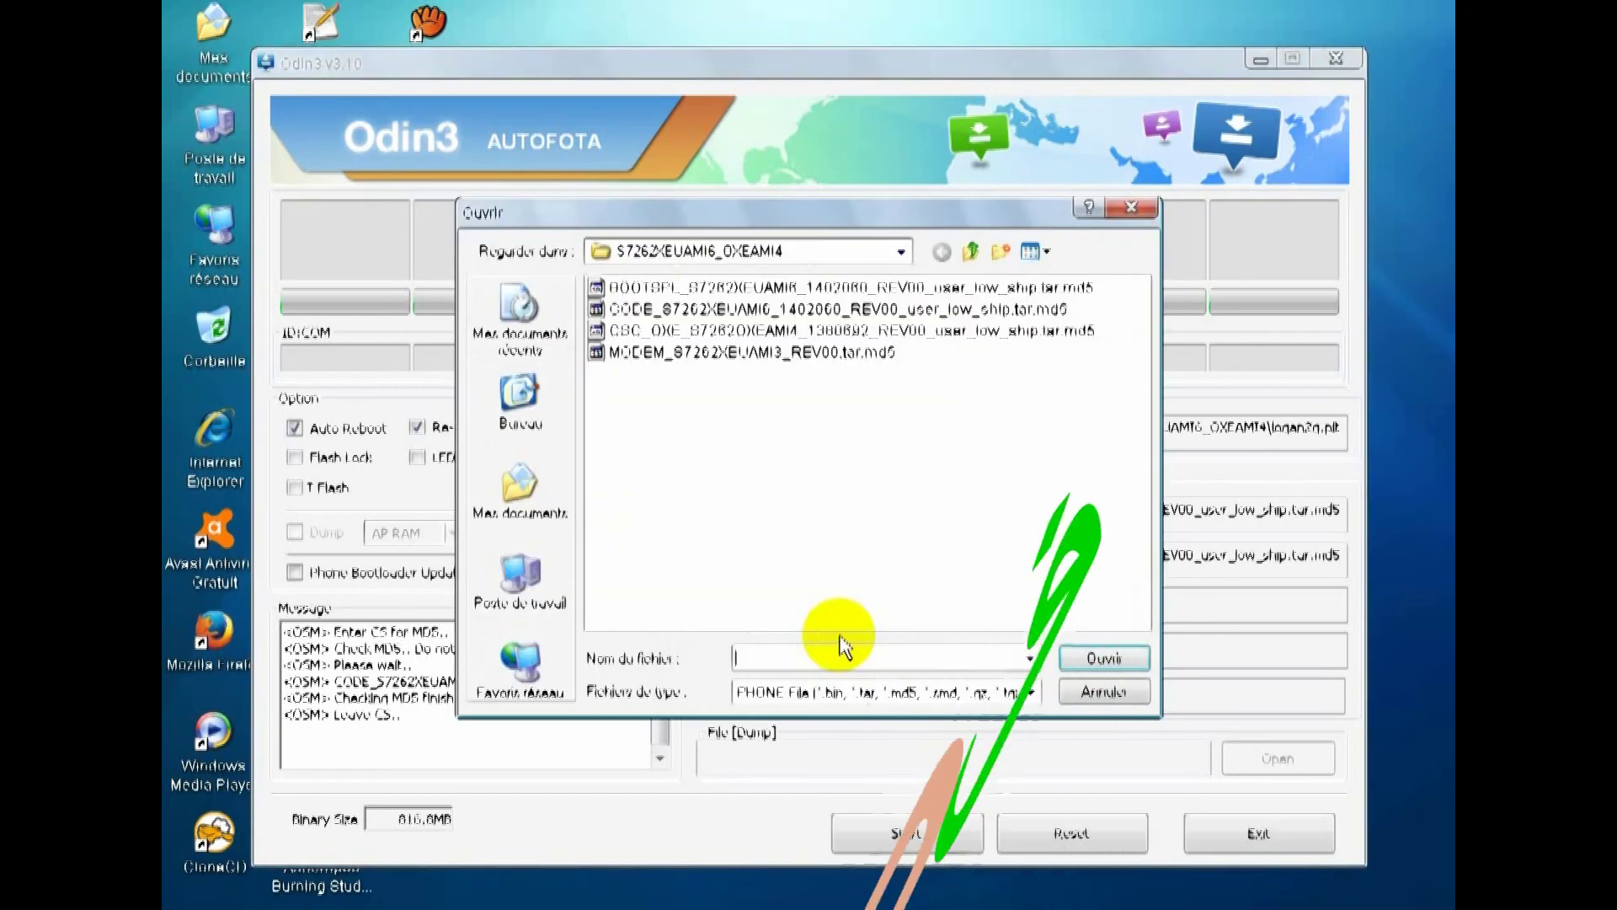
{"action": "left_click", "coordinate": [637, 354]}
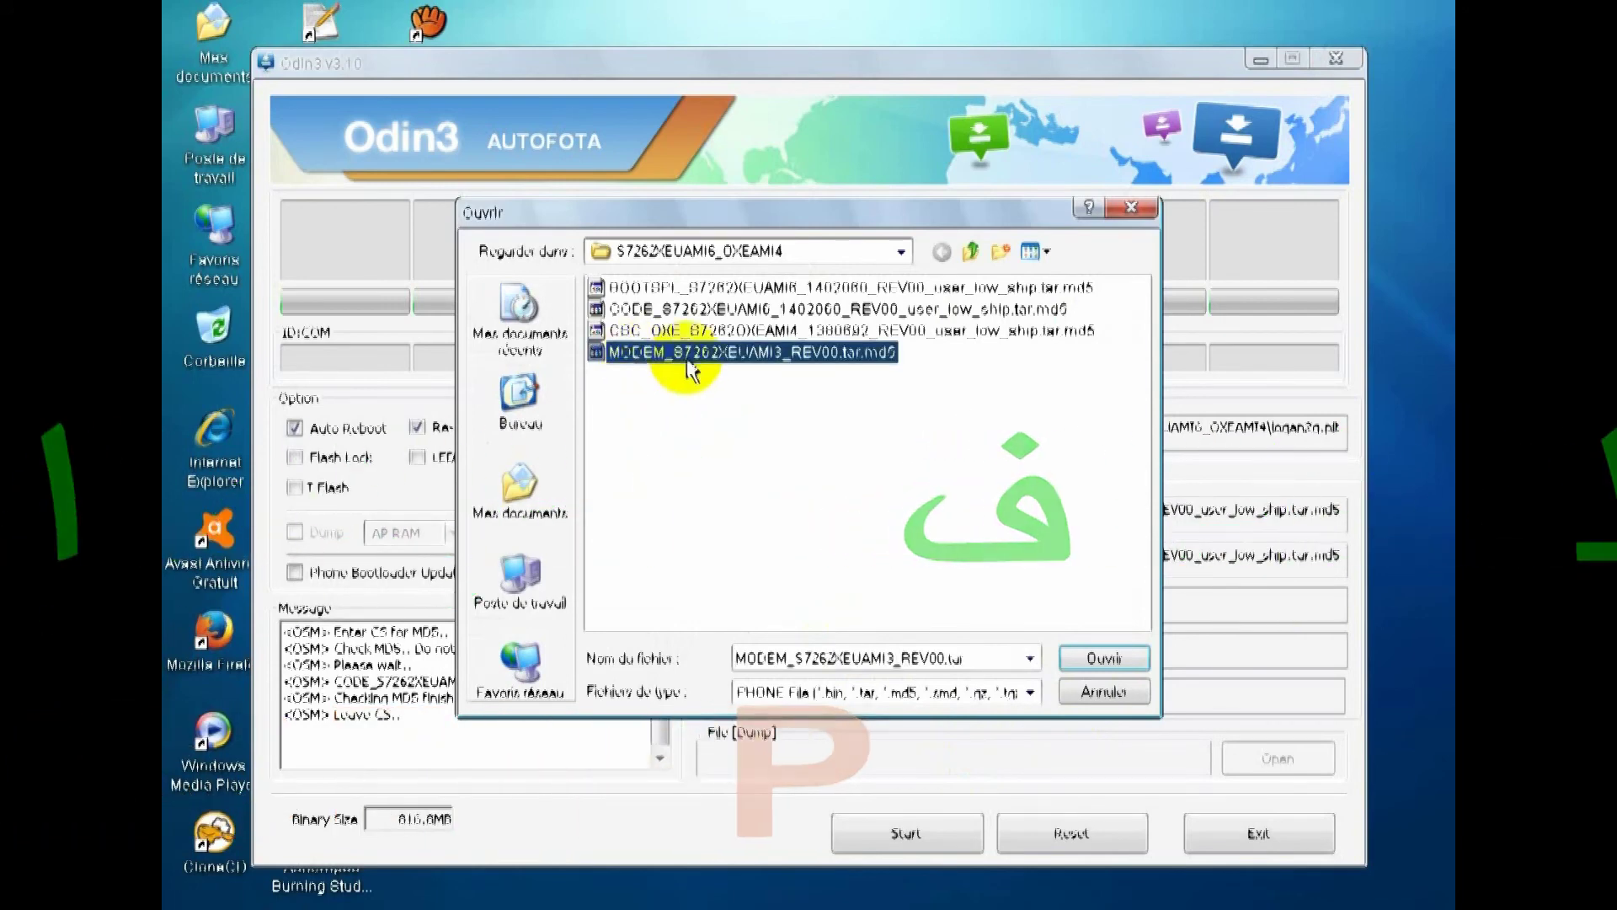
{"action": "left_click", "coordinate": [1095, 660]}
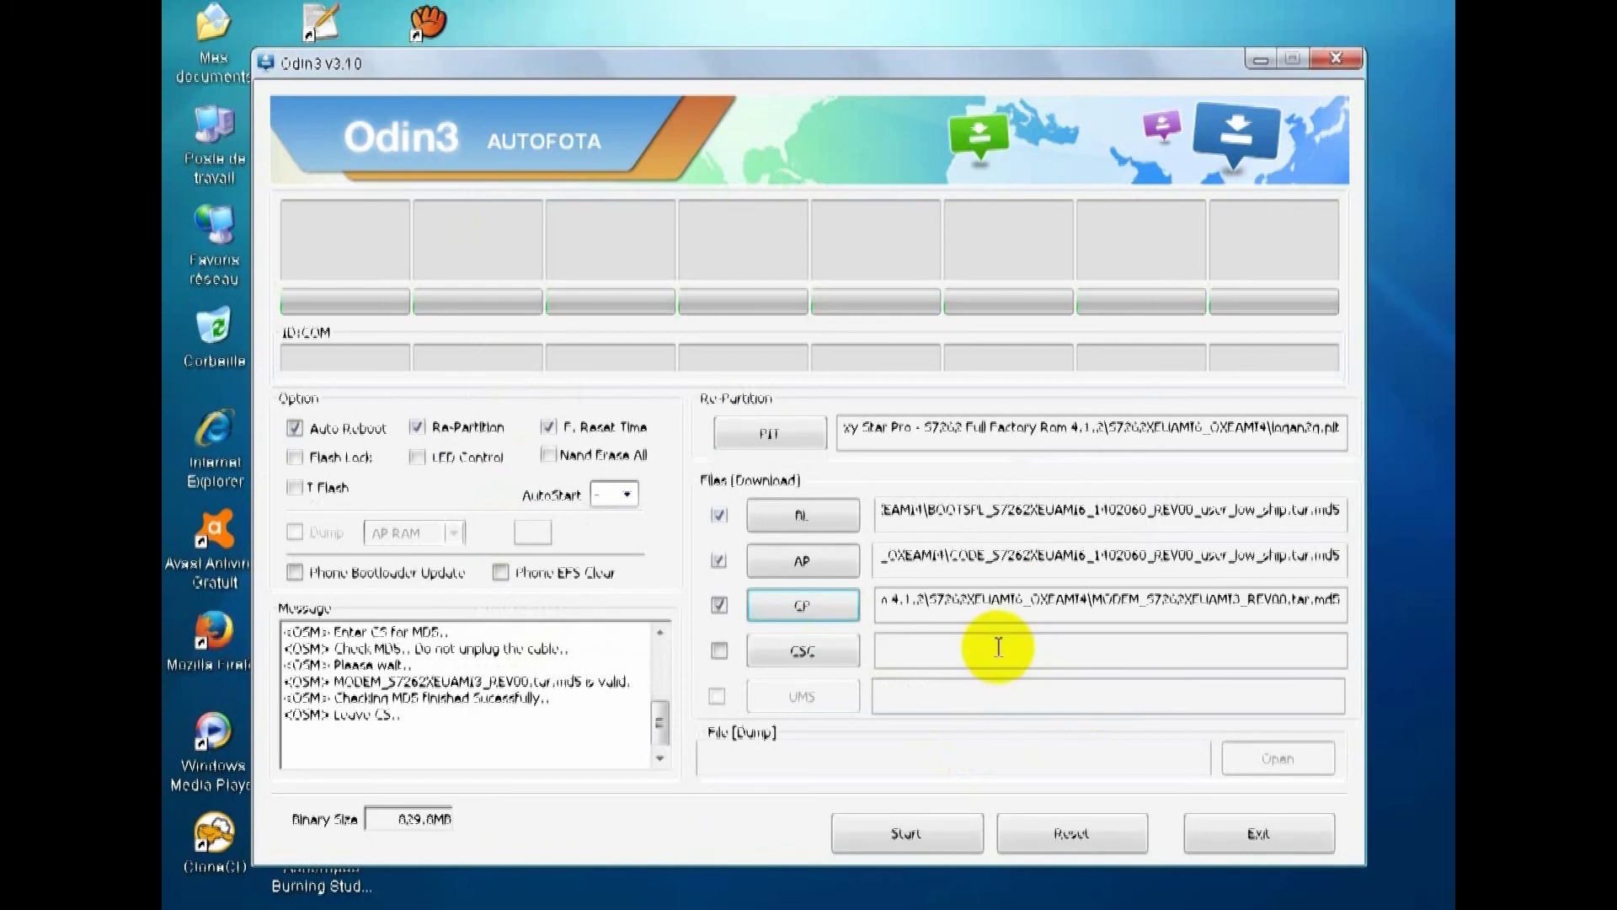
- Enable CSC with the file CSC_OXE_S7262OXEAMI4_1380692_REV00_user_low_ship.tar.md5, and start flashing the loaded firmware
{"action": "left_click", "coordinate": [822, 656]}
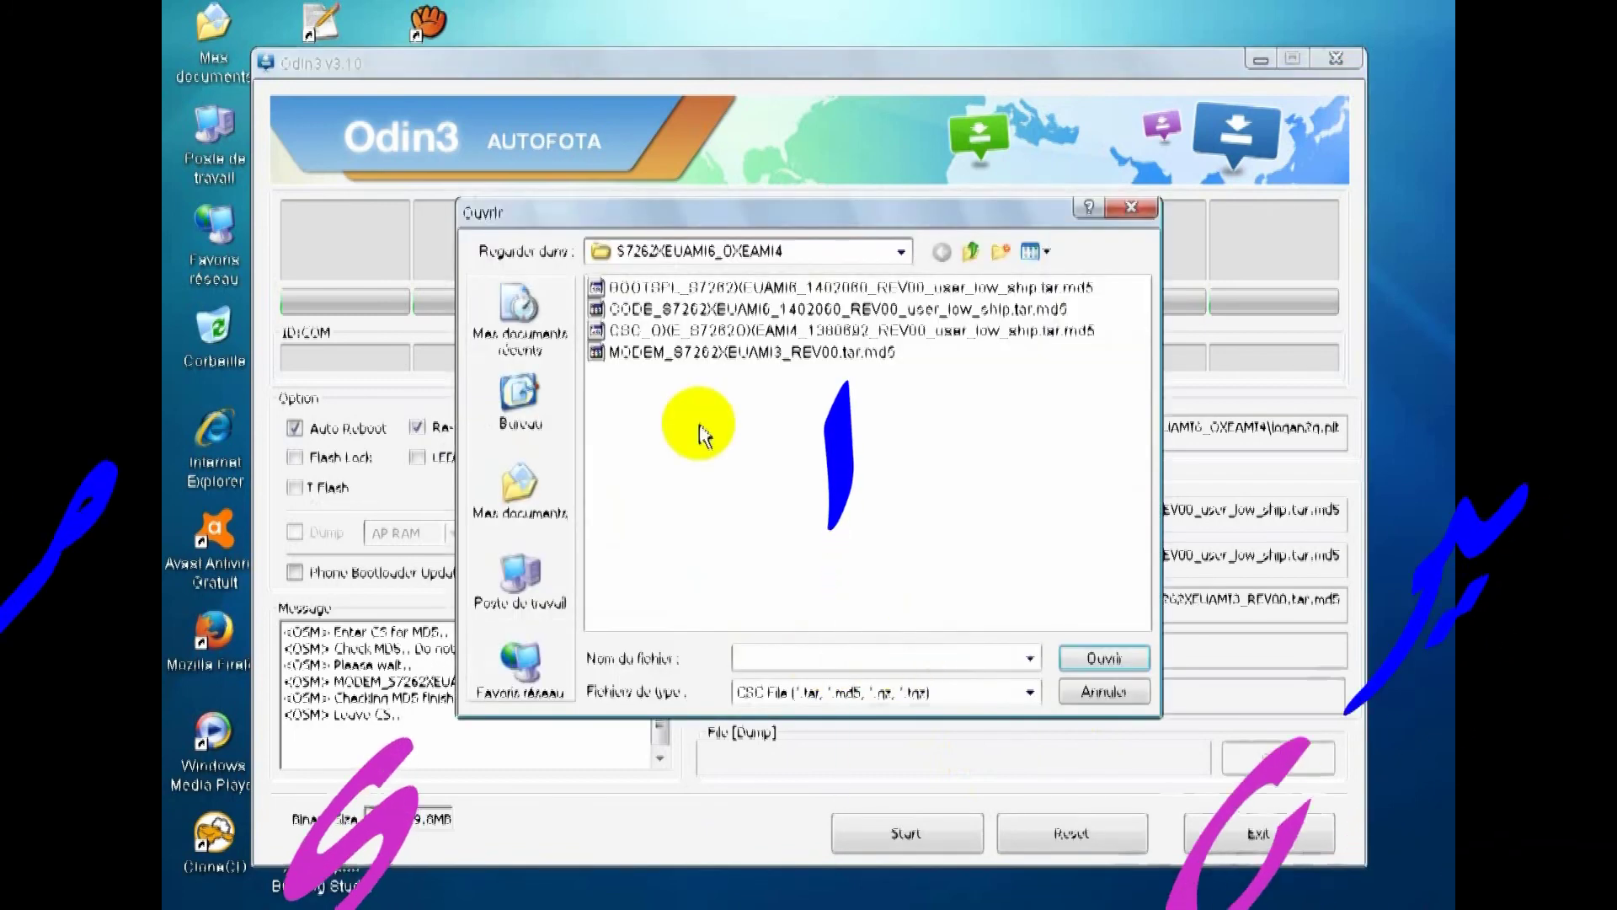
{"action": "left_click", "coordinate": [644, 330]}
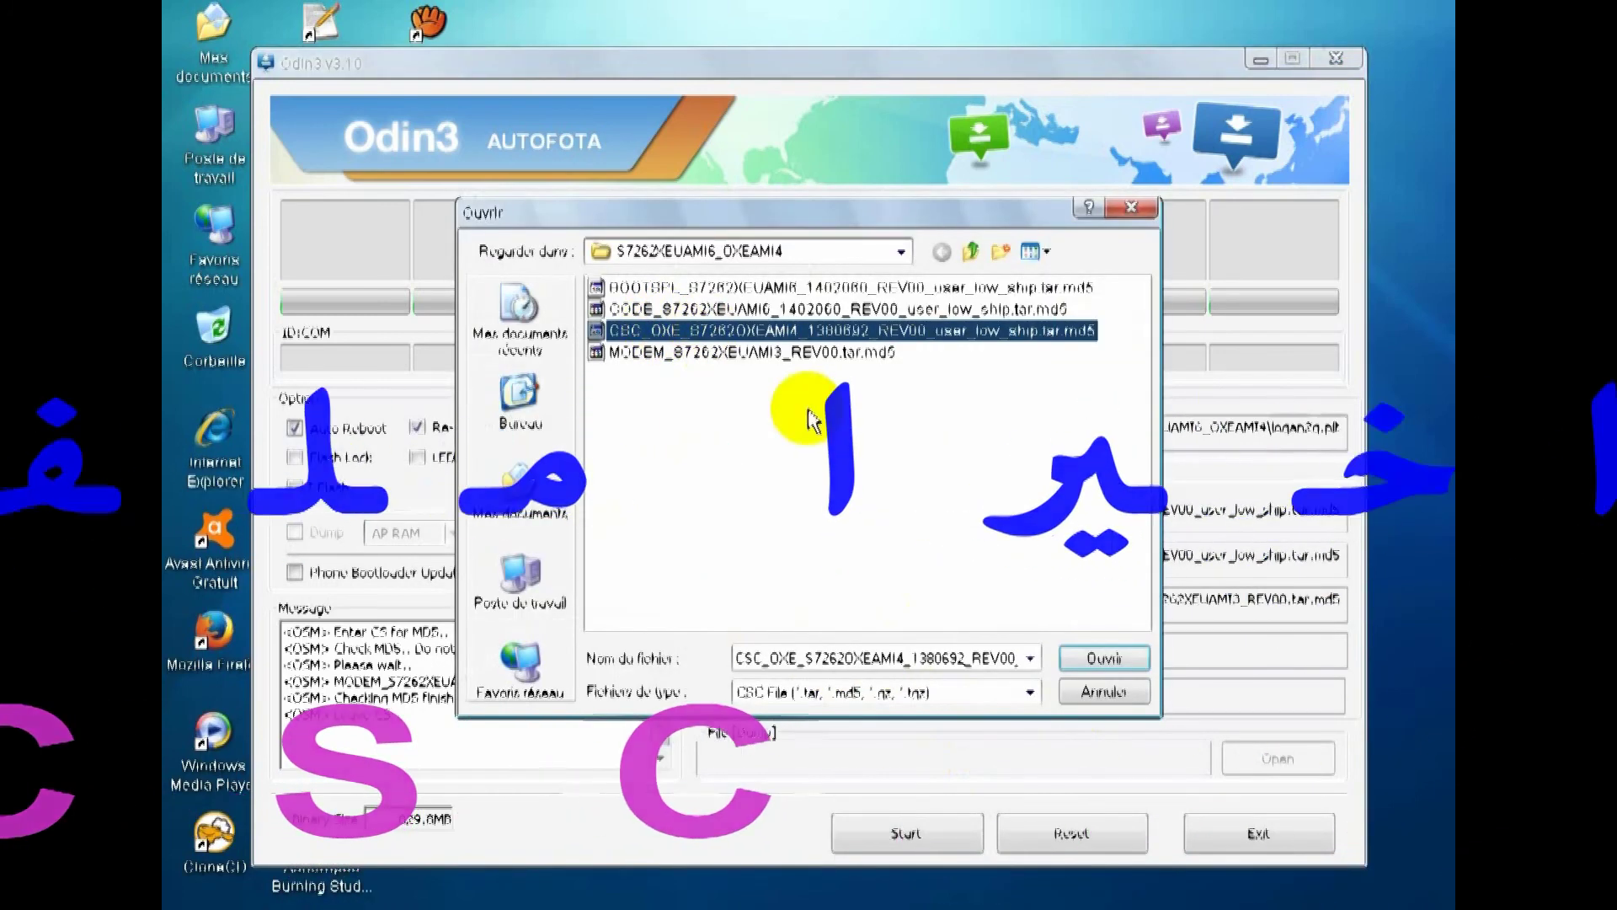
{"action": "left_click", "coordinate": [1114, 658]}
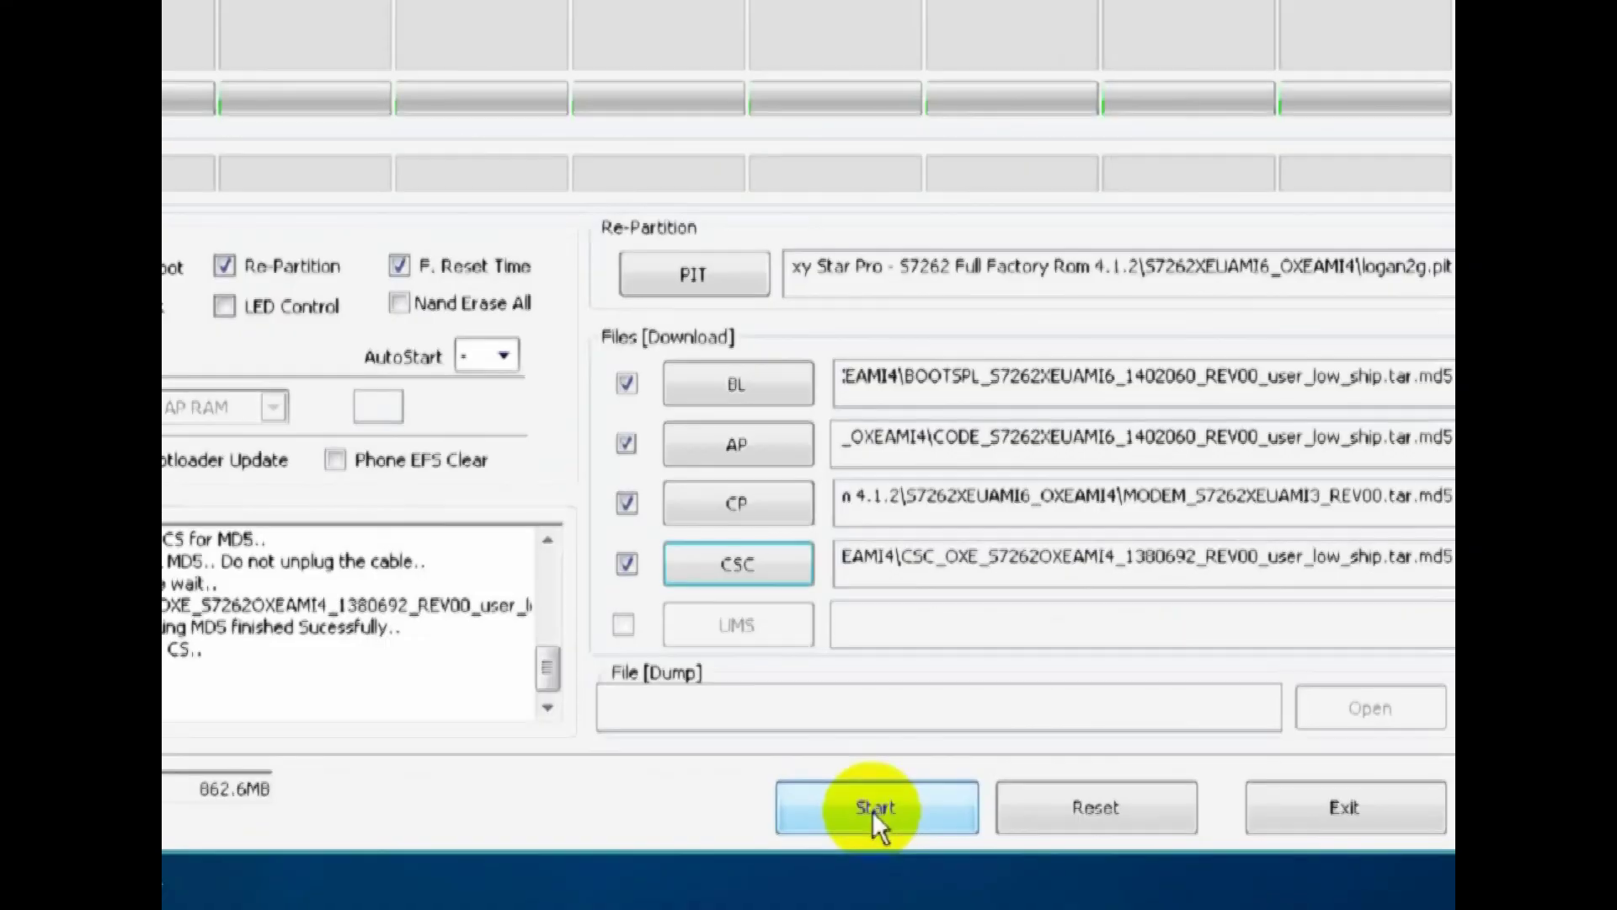
{"action": "left_click", "coordinate": [848, 806]}
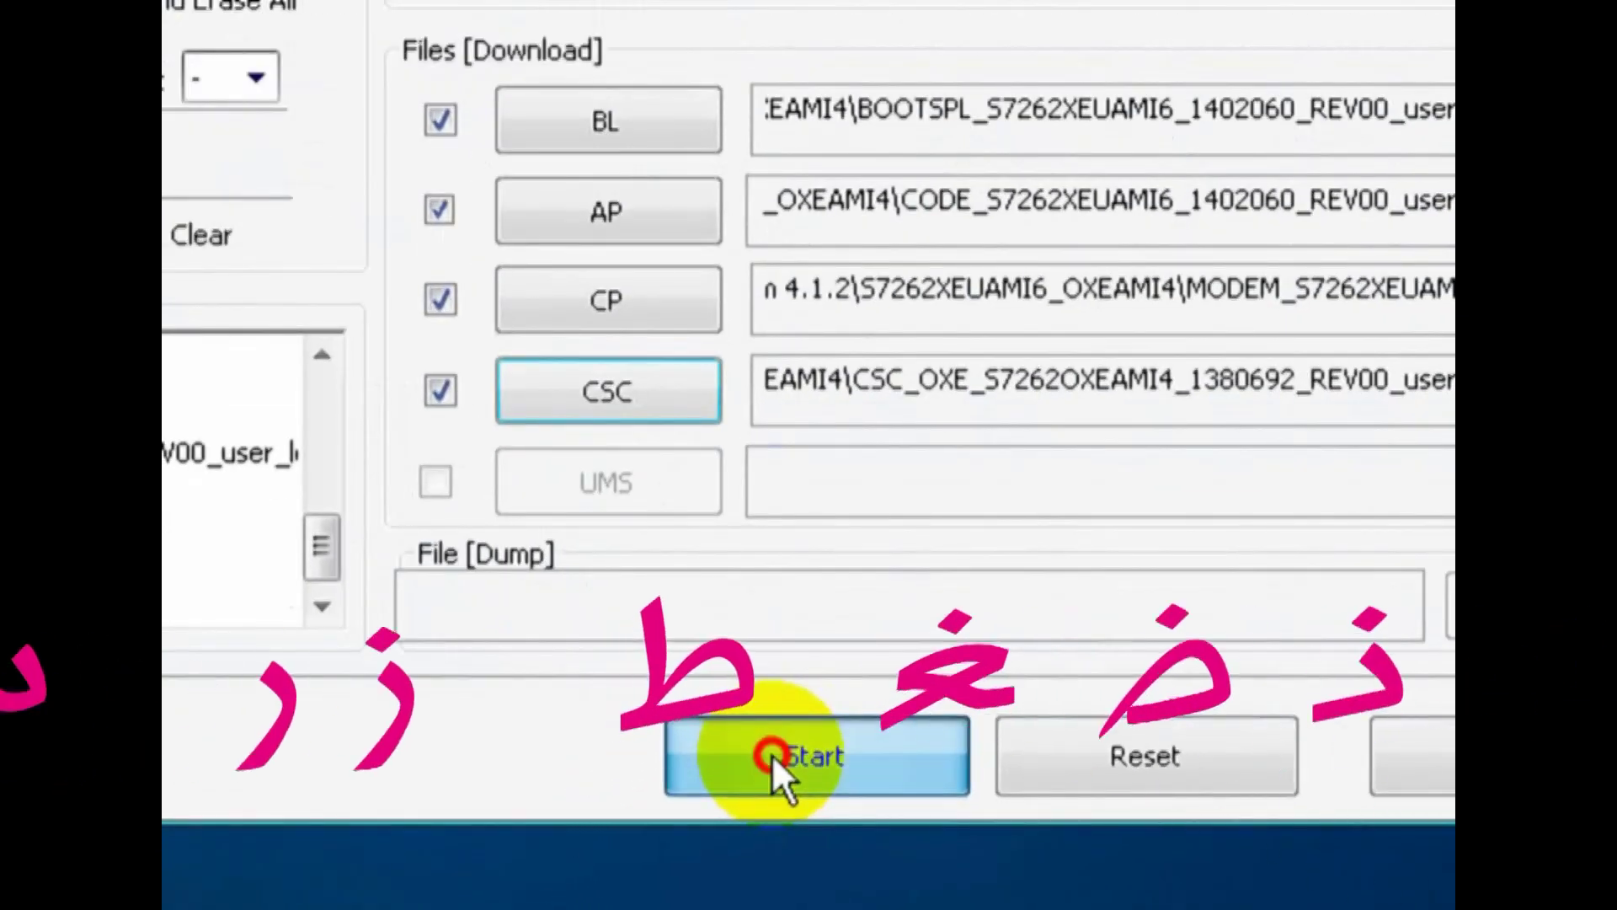